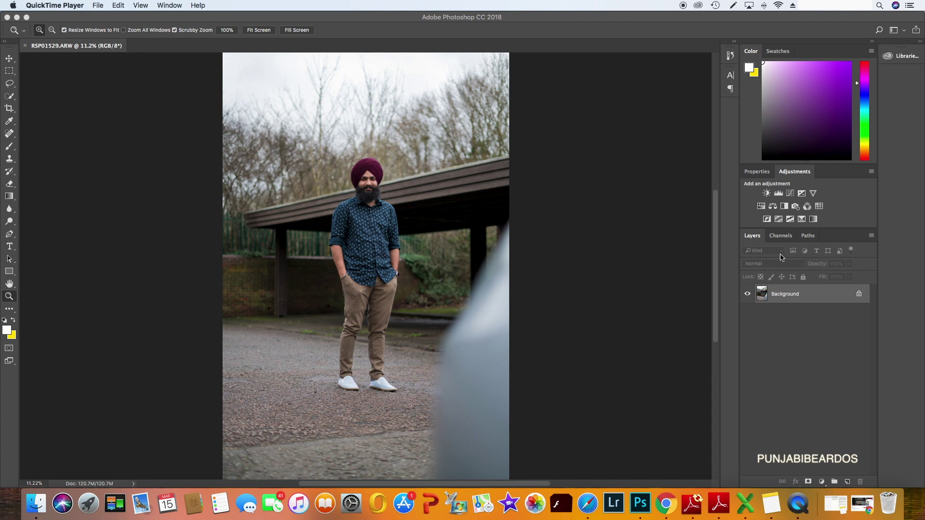
# Convert the locked Background into Layer 0 and duplicate it as Layer 0 copy.
pyautogui.click(810, 300)
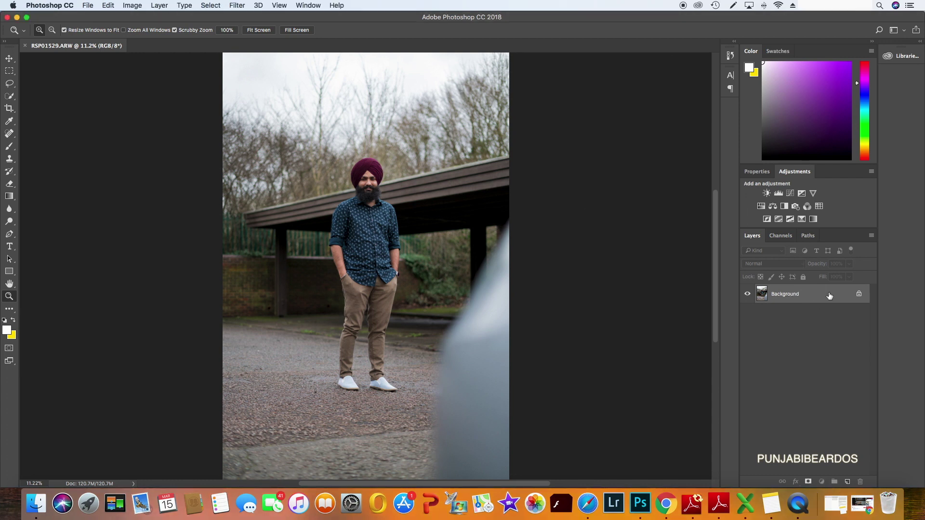
pyautogui.doubleClick(824, 295)
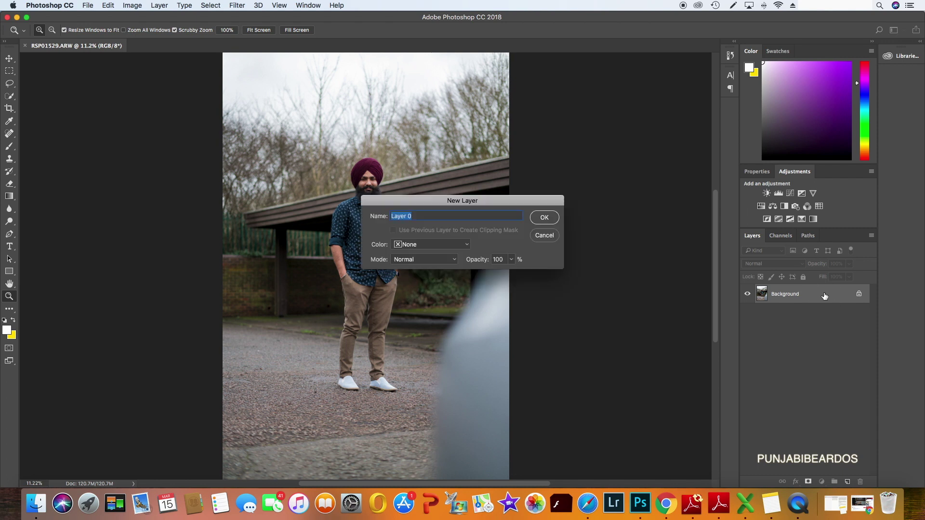
pyautogui.click(544, 217)
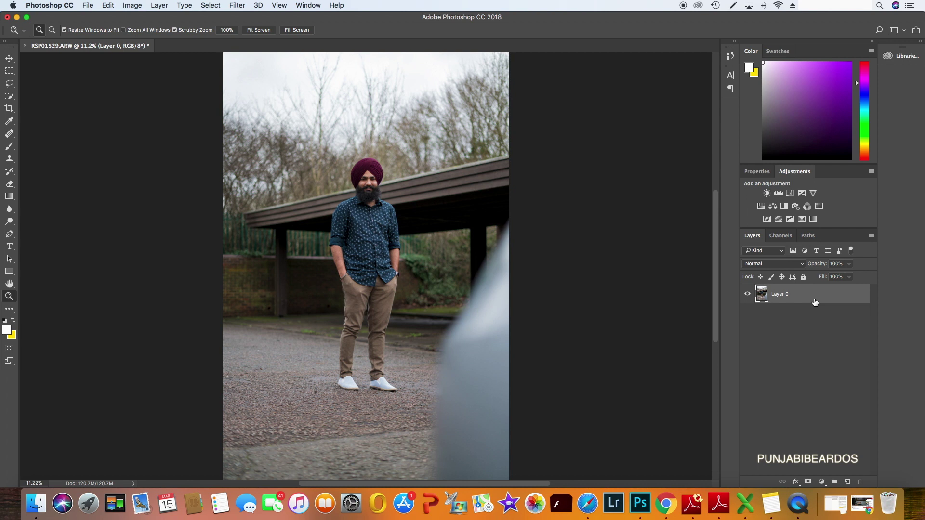
pyautogui.hotkey('ctrl', 'j')
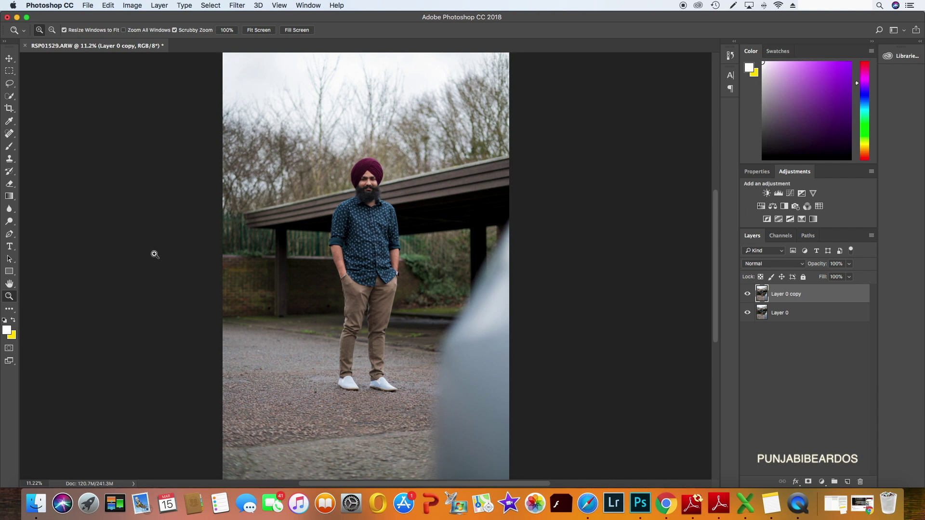
# With Quick Selection in Add mode, select the man's turban, beard and shirt.
pyautogui.click(10, 96)
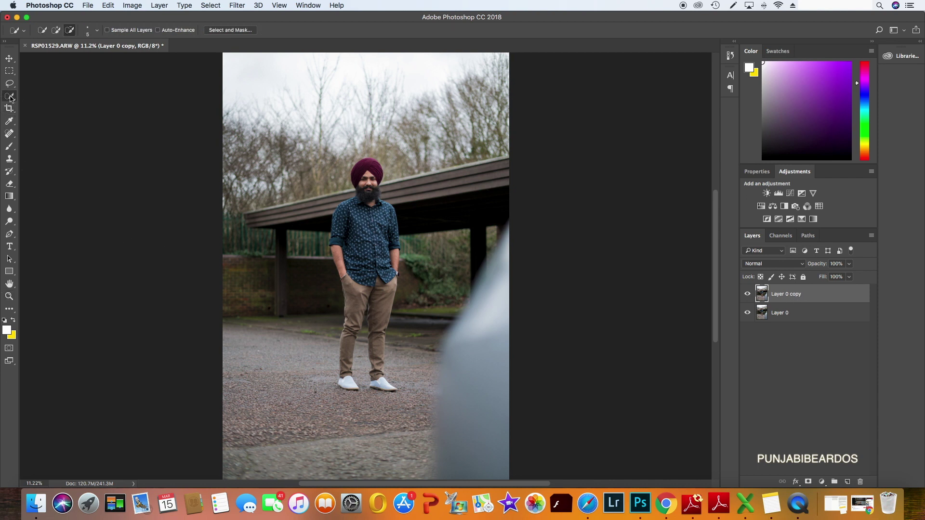
pyautogui.scroll(10, 276, 238)
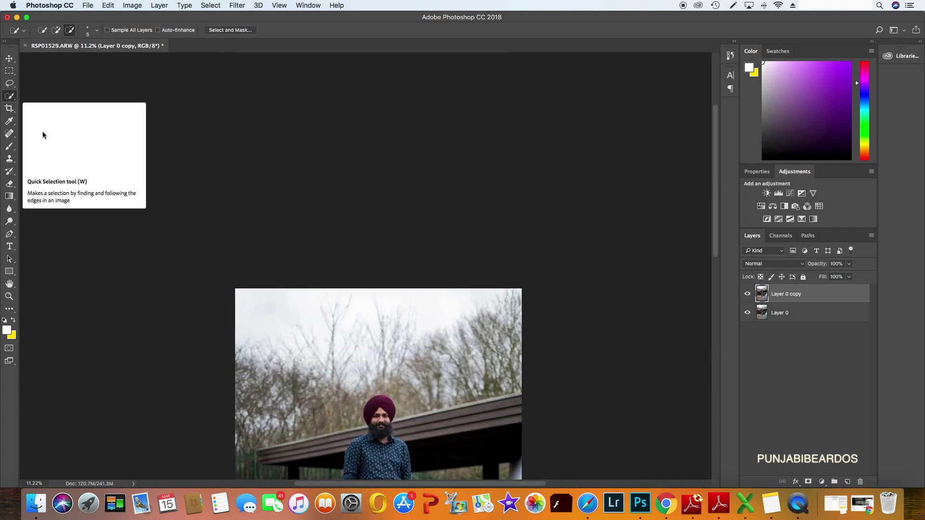
pyautogui.scroll(-10, 276, 238)
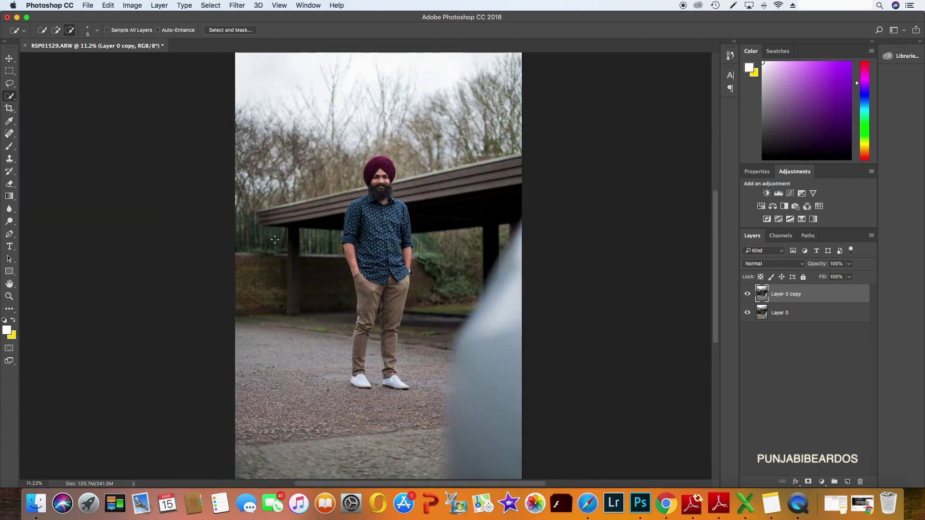
pyautogui.click(55, 31)
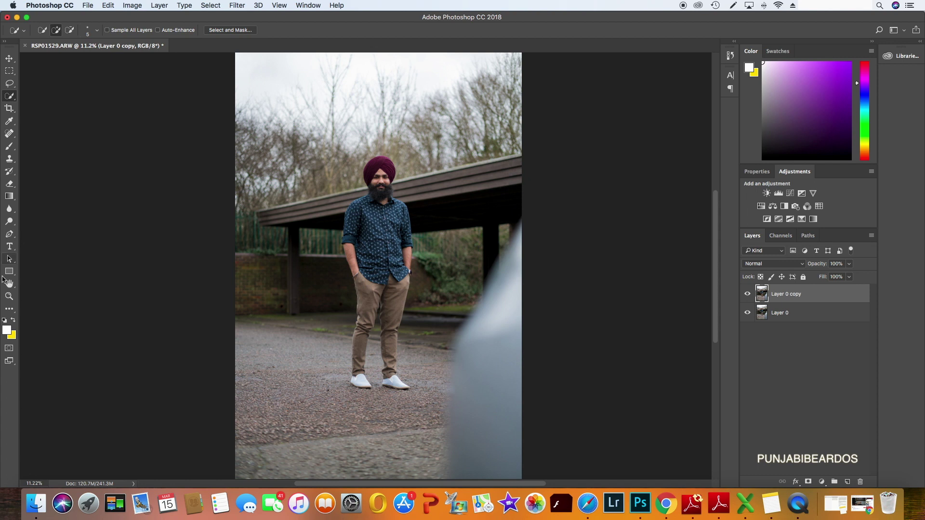
pyautogui.click(9, 297)
pyautogui.click(367, 230)
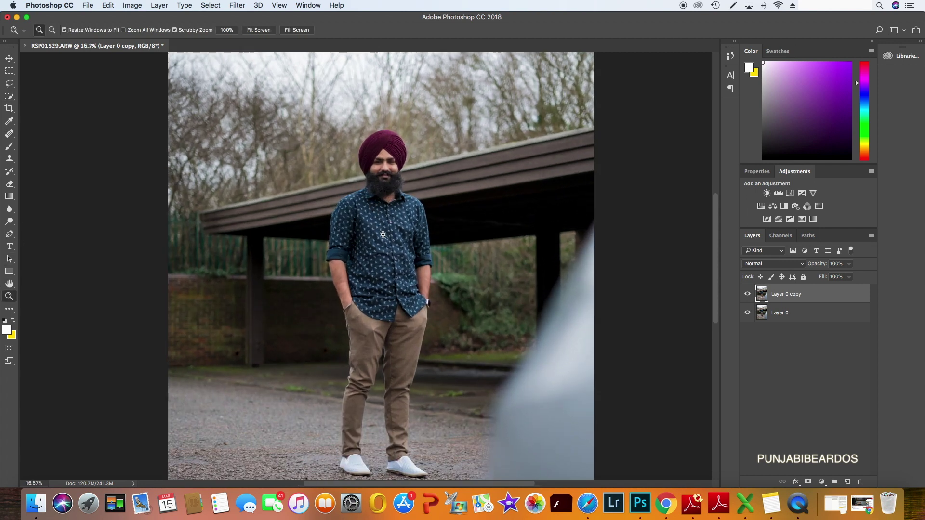
pyautogui.click(10, 96)
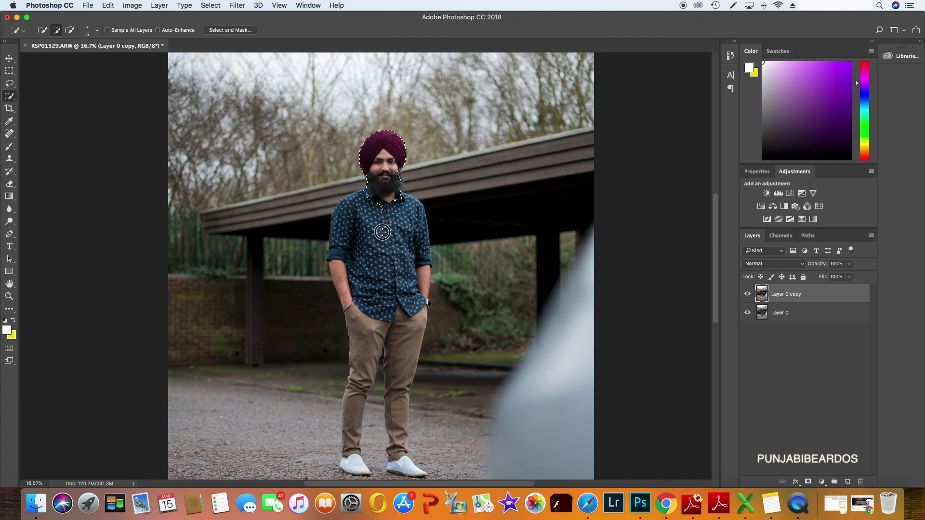
pyautogui.moveTo(377, 139)
pyautogui.mouseDown()
pyautogui.moveTo(357, 235)
pyautogui.moveTo(402, 197)
pyautogui.moveTo(412, 320)
pyautogui.moveTo(376, 381)
pyautogui.mouseUp()
# Extend the selection down the left trouser leg, then subtract the ground between the legs.
pyautogui.scroll(-5, 374, 166)
pyautogui.moveTo(374, 166)
pyautogui.mouseDown()
pyautogui.moveTo(357, 238)
pyautogui.moveTo(418, 236)
pyautogui.mouseUp()
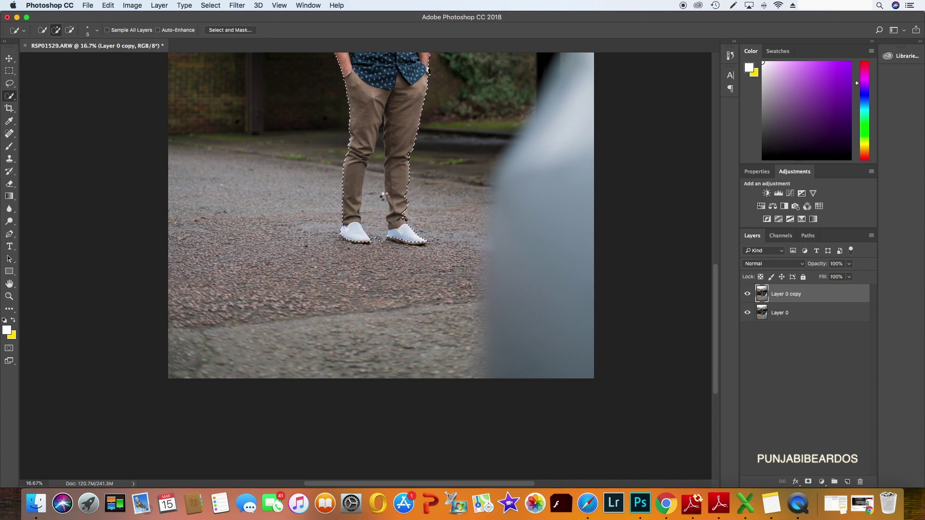
pyautogui.click(69, 30)
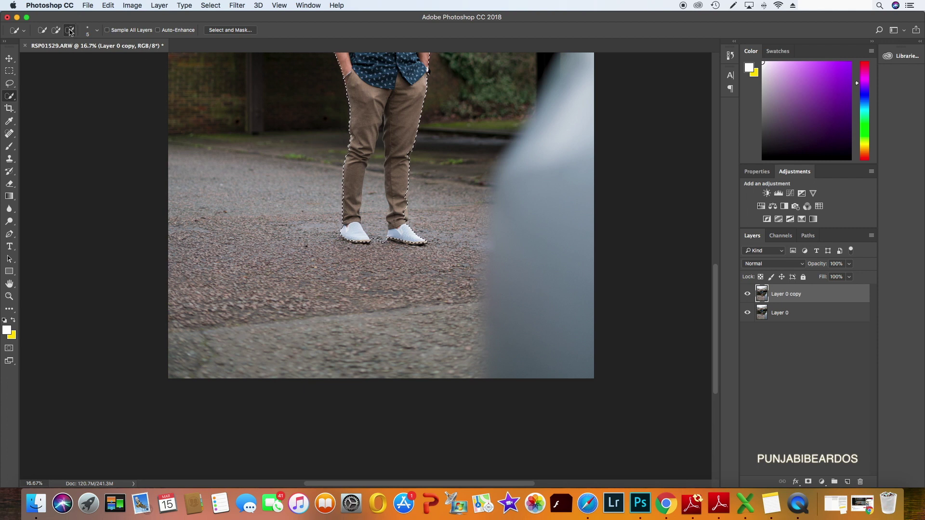
pyautogui.moveTo(382, 135); pyautogui.dragTo(376, 240)
# Trim the selection near the crotch and zoom to 50% on the upper legs.
pyautogui.click(379, 148)
pyautogui.press('super+equal')
pyautogui.press('super+equal')
pyautogui.press('super+equal')
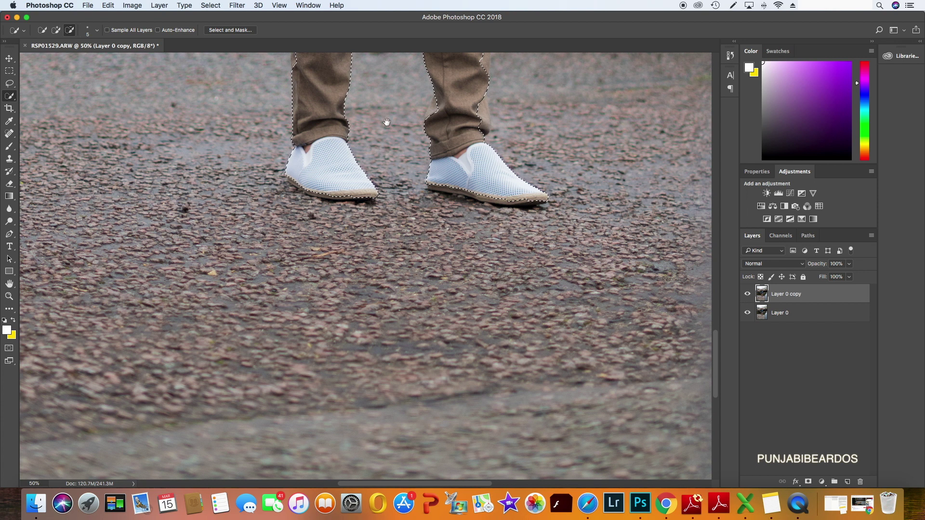
pyautogui.moveTo(384, 120); pyautogui.dragTo(382, 257)
pyautogui.moveTo(388, 149); pyautogui.dragTo(383, 257)
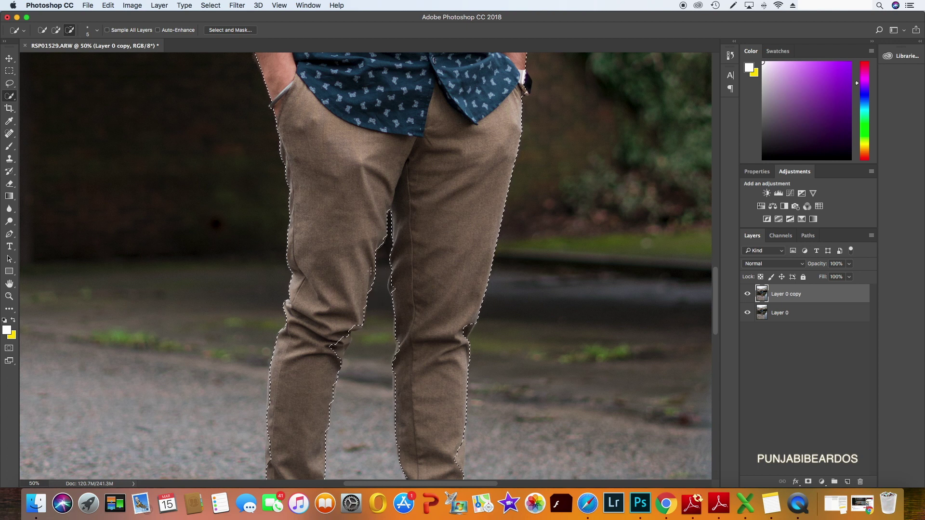
pyautogui.scroll(-2, 372, 271)
pyautogui.scroll(-4, 327, 289)
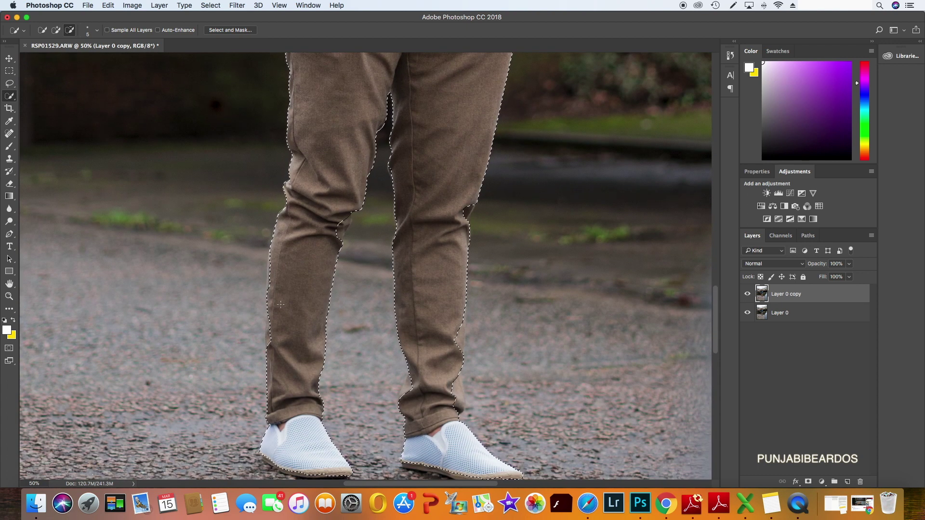
# Add more of the legs, remove the gap between them, and smooth the knee and right-leg edges.
pyautogui.click(56, 30)
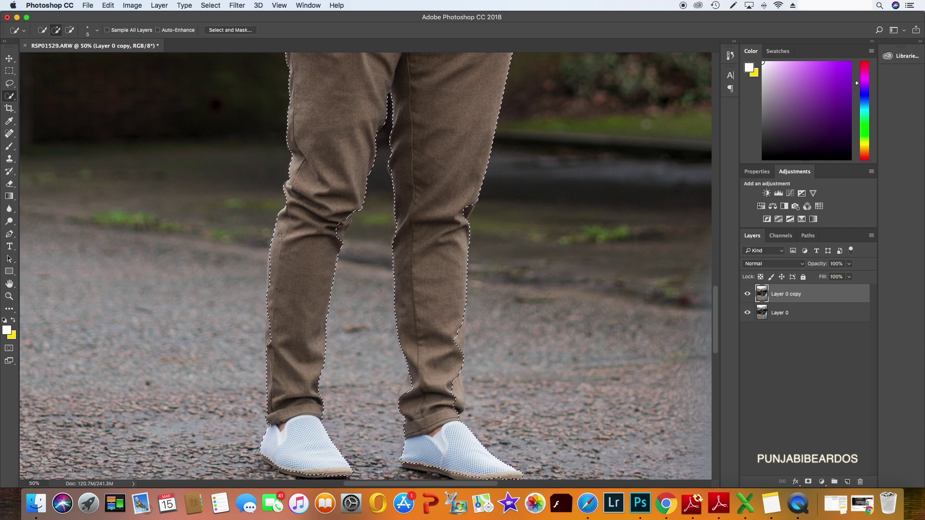
pyautogui.moveTo(383, 96)
pyautogui.mouseDown()
pyautogui.moveTo(341, 234)
pyautogui.moveTo(303, 161)
pyautogui.mouseUp()
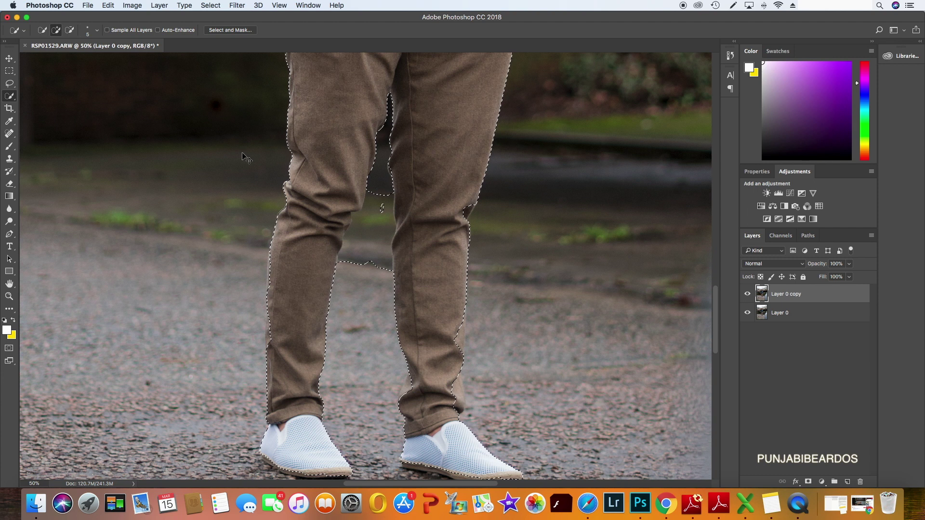
pyautogui.keyDown('alt'); pyautogui.click(356, 217); pyautogui.keyUp('alt')
pyautogui.click(331, 241)
pyautogui.scroll(-3, 289, 312)
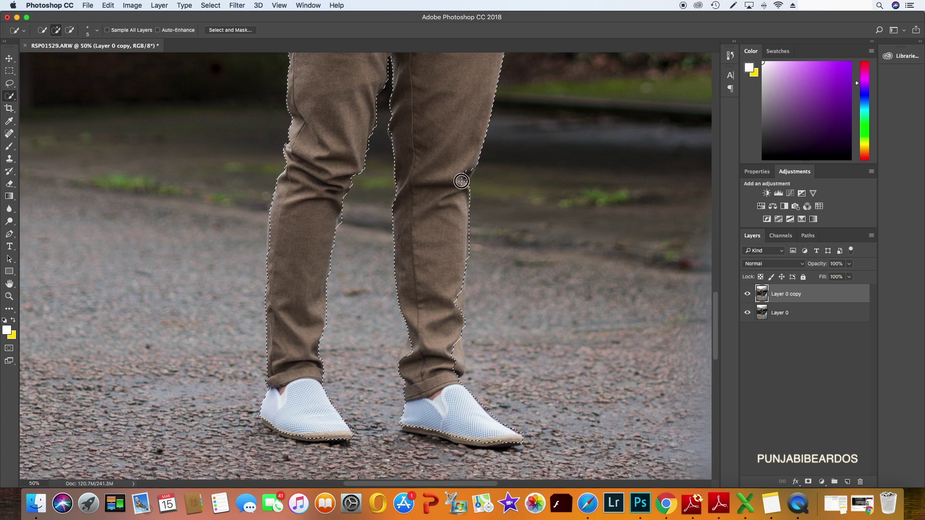
pyautogui.scroll(-3, 443, 226)
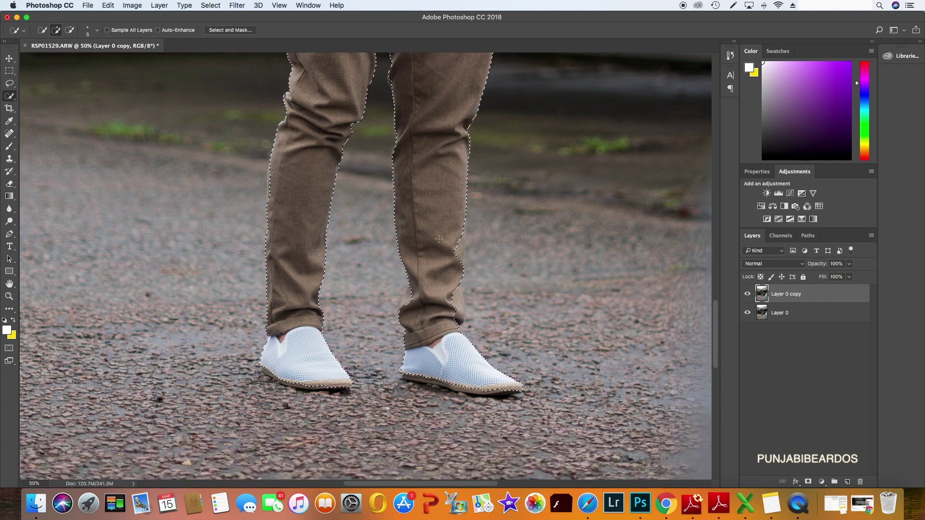
pyautogui.scroll(-3, 453, 202)
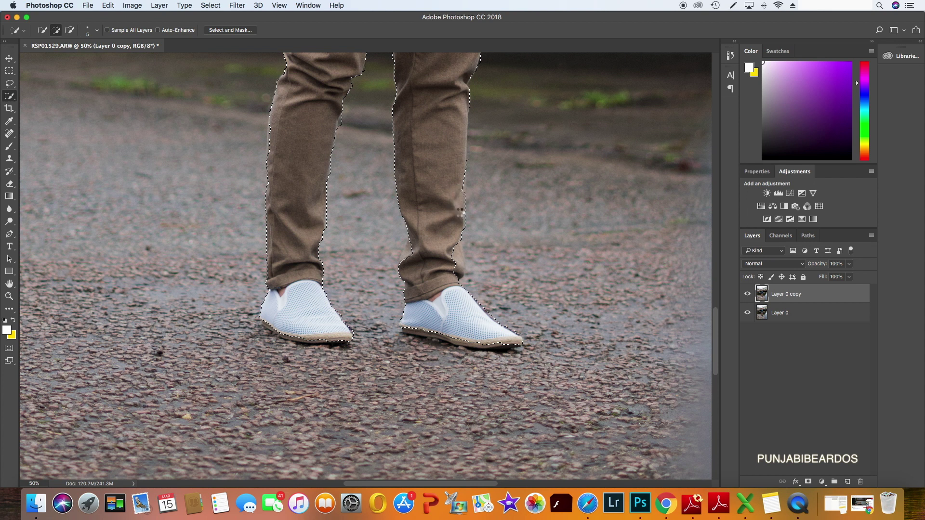
pyautogui.moveTo(458, 195)
pyautogui.mouseDown()
pyautogui.moveTo(449, 266)
pyautogui.moveTo(458, 276)
pyautogui.moveTo(455, 256)
pyautogui.mouseUp()
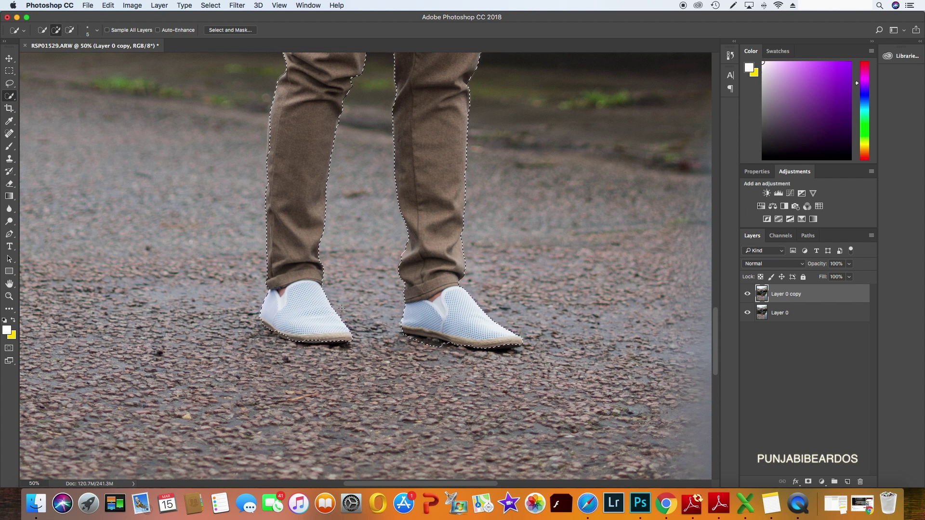
# Subtract the ground under the right shoe and add the watch's edge to the selection.
pyautogui.click(69, 30)
pyautogui.moveTo(441, 345); pyautogui.dragTo(426, 344)
pyautogui.click(56, 29)
pyautogui.scroll(5, 370, 211)
pyautogui.scroll(5, 360, 179)
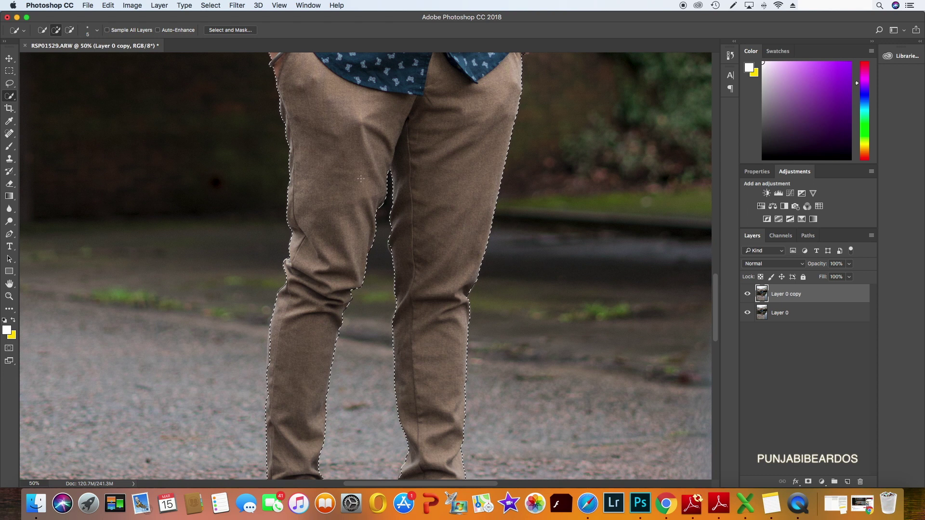
pyautogui.scroll(3, 361, 179)
pyautogui.scroll(3, 360, 179)
pyautogui.scroll(3, 361, 178)
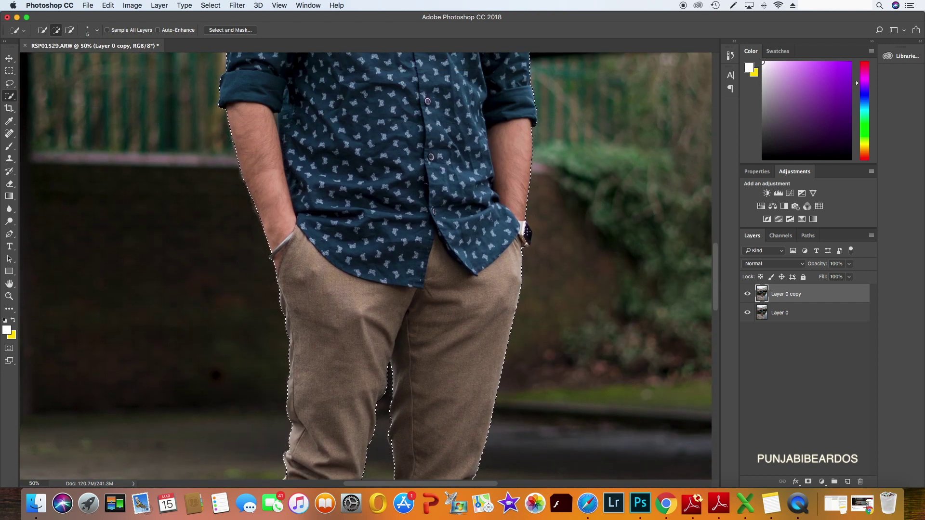
pyautogui.click(528, 231)
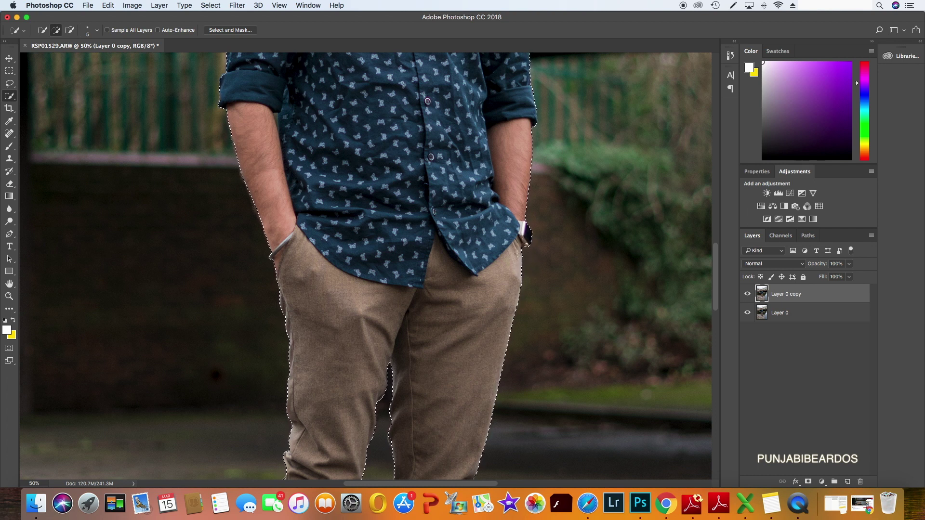
# Add the left shoulder and refine the selection along both edges of the beard.
pyautogui.scroll(2, 447, 209)
pyautogui.scroll(3, 447, 208)
pyautogui.scroll(3, 447, 208)
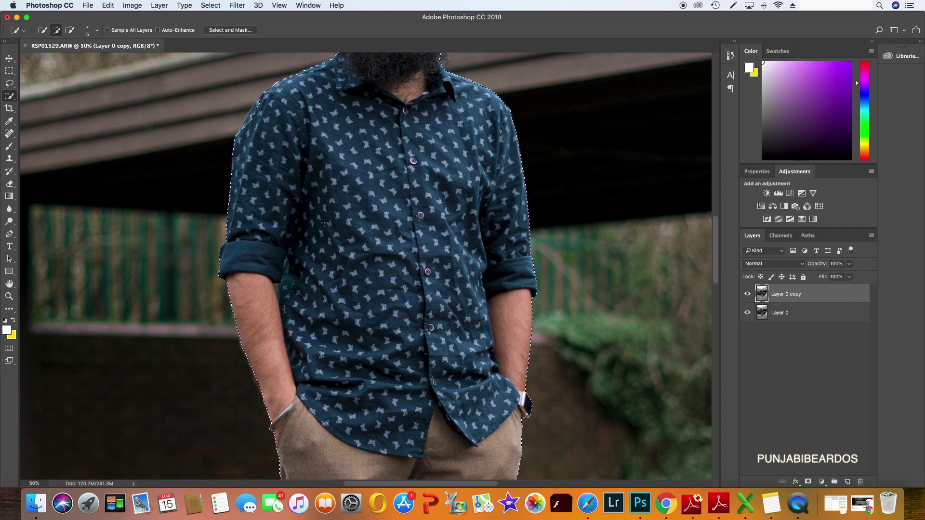
pyautogui.scroll(3, 282, 213)
pyautogui.click(261, 155)
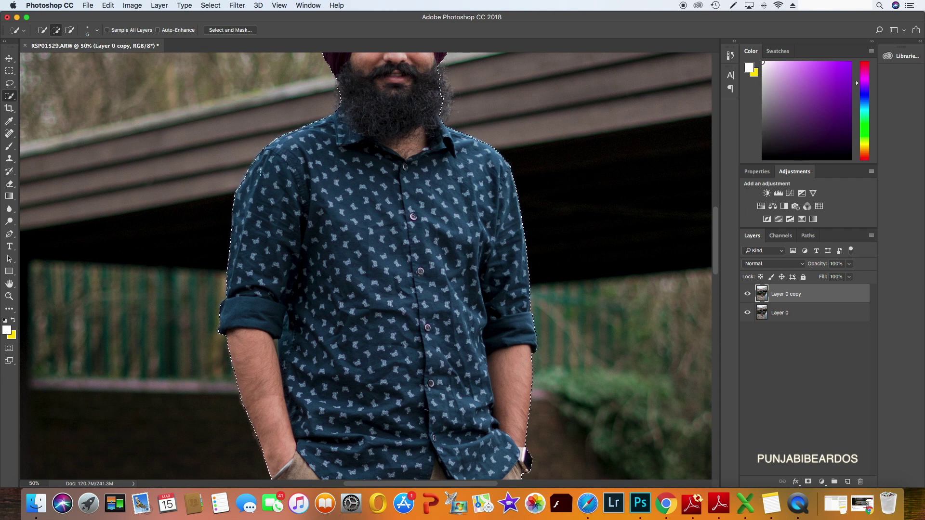
pyautogui.scroll(2, 272, 181)
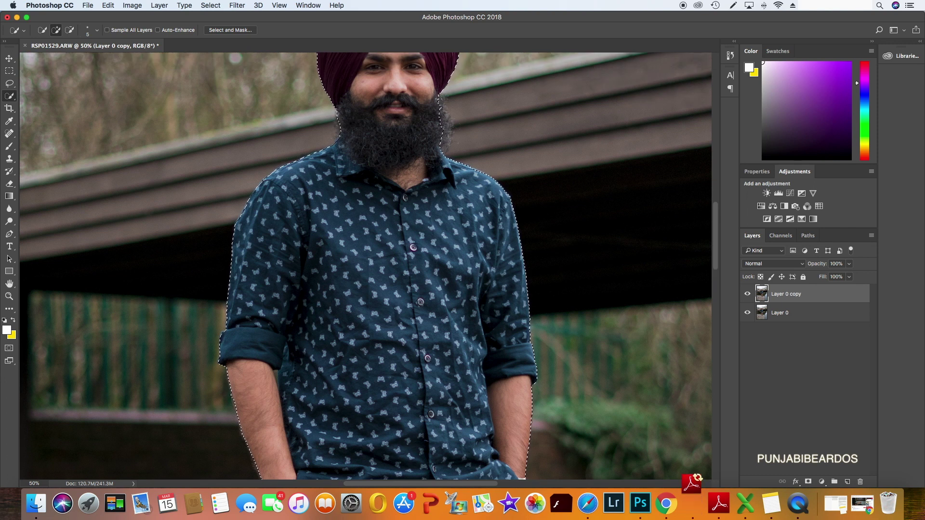
pyautogui.click(439, 142)
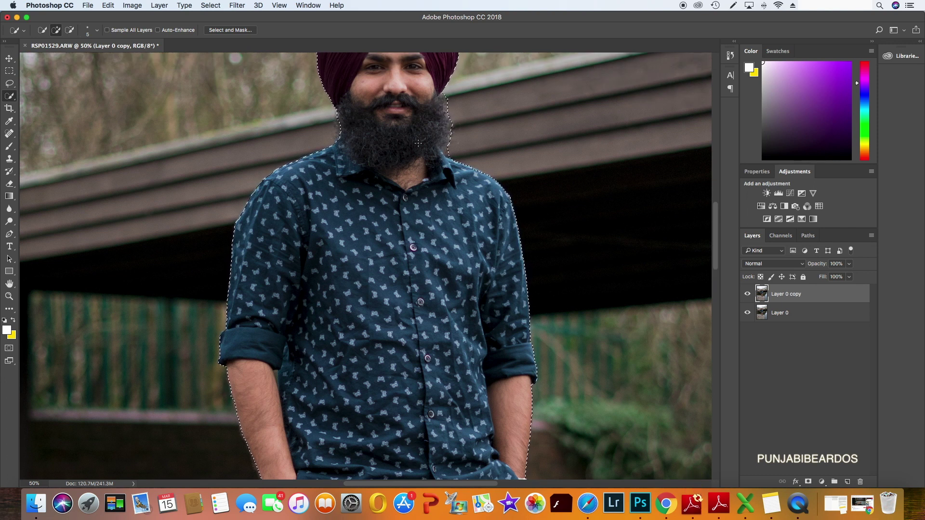
pyautogui.click(337, 131)
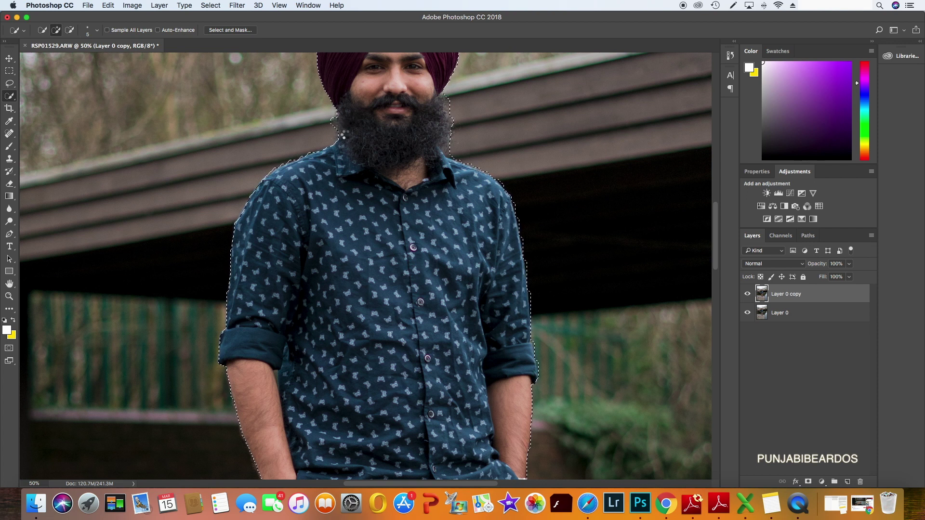
pyautogui.scroll(3, 376, 120)
pyautogui.scroll(4, 411, 109)
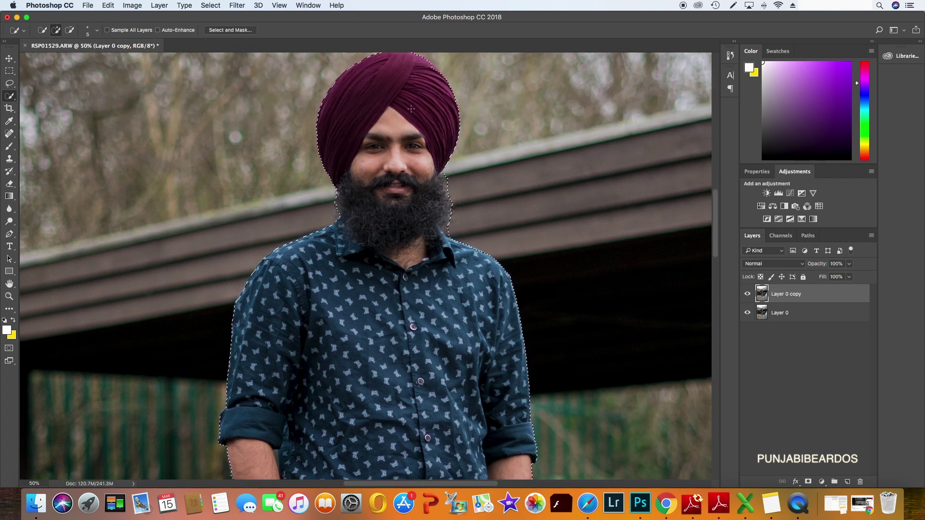
pyautogui.scroll(1, 411, 109)
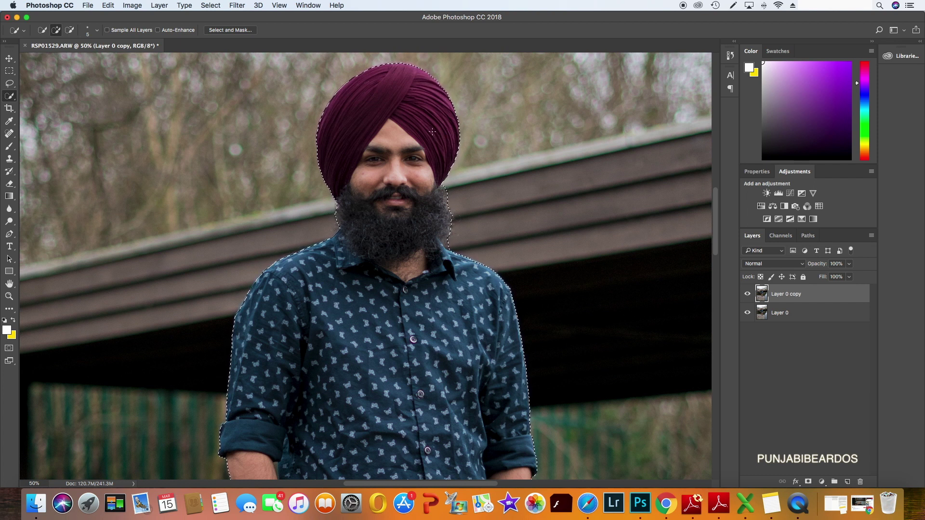
pyautogui.scroll(-10, 437, 140)
pyautogui.scroll(-9, 427, 167)
pyautogui.scroll(-3, 427, 167)
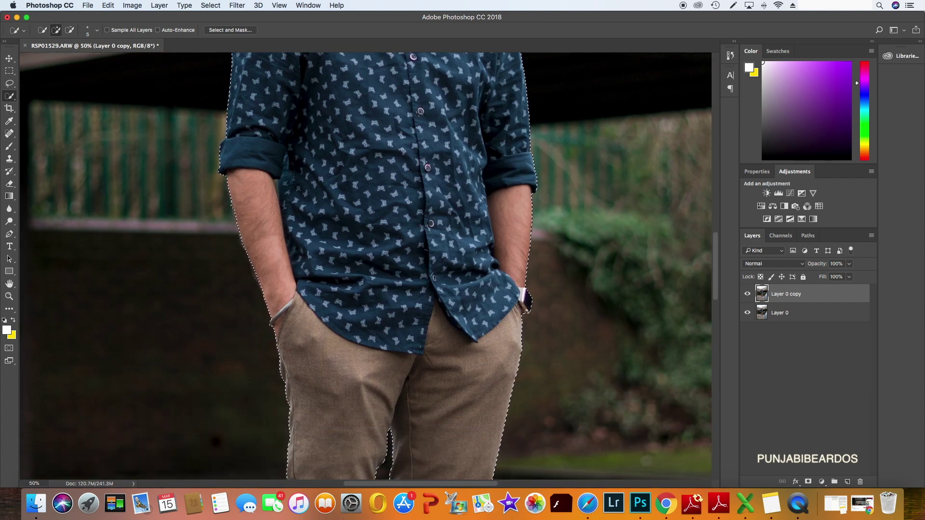
# Zoom out to the whole photo and open the Select menu.
pyautogui.hotkey('ctrl', '-')
pyautogui.hotkey('ctrl', '-')
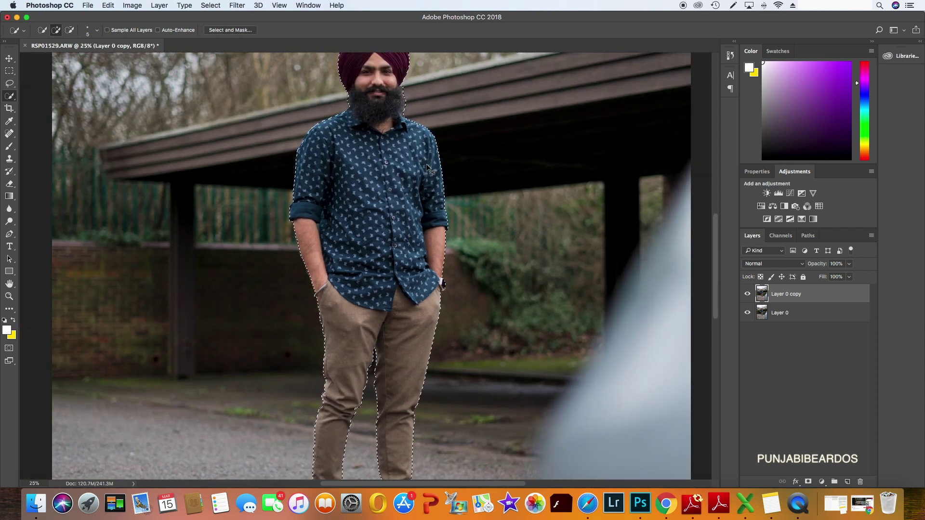
pyautogui.hotkey('ctrl', '-')
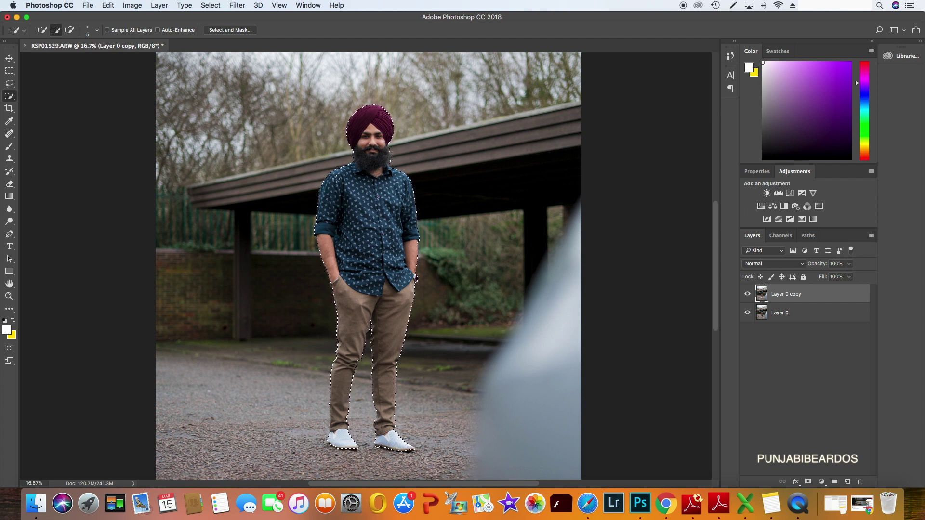
pyautogui.click(237, 6)
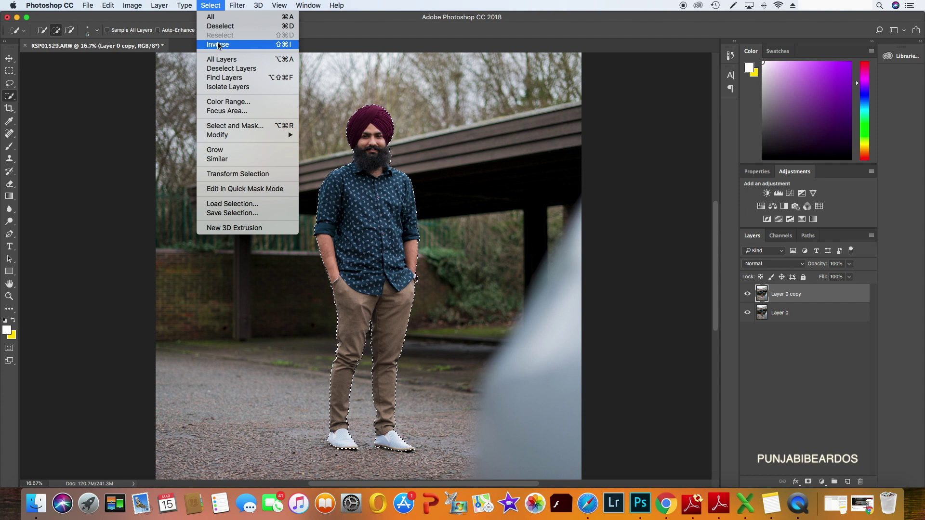
# Invert the selection with Select > Inverse and pan around to check the background coverage.
pyautogui.click(218, 44)
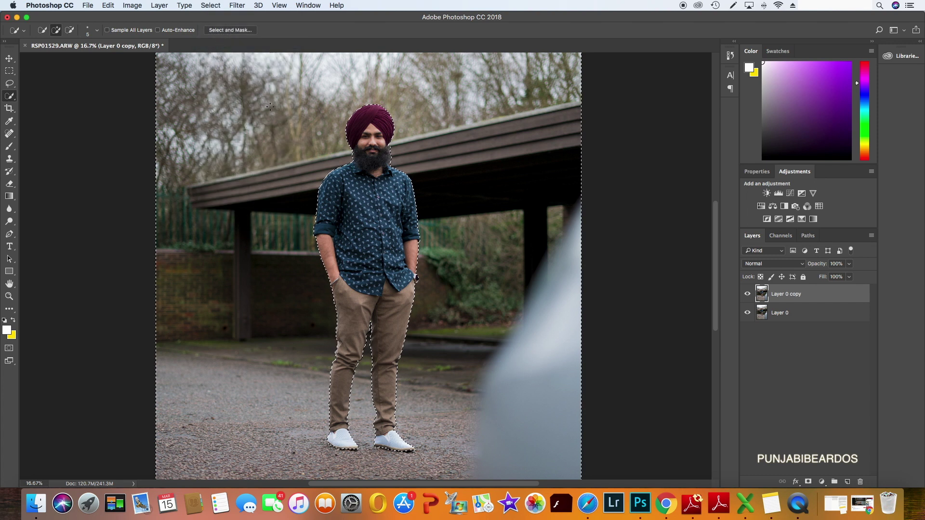
pyautogui.scroll(5, 283, 162)
pyautogui.hscroll(3, 282, 162)
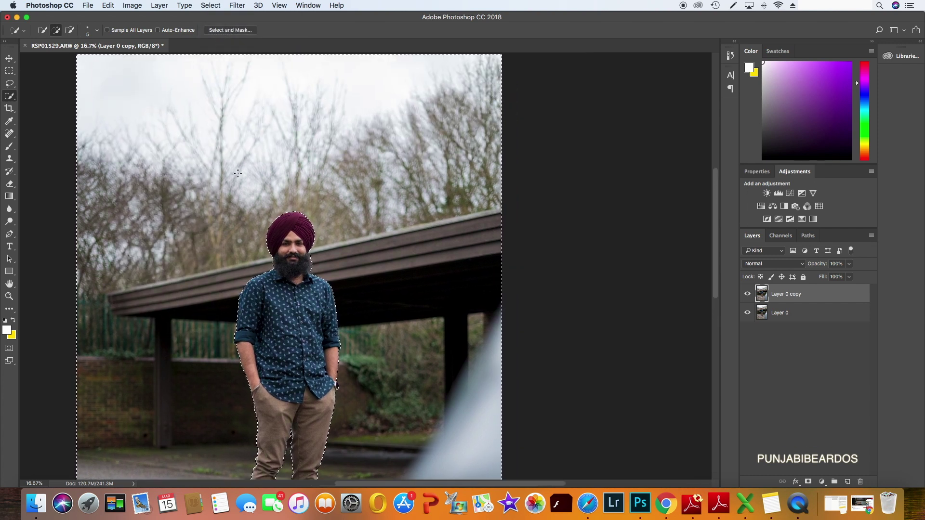
pyautogui.scroll(-5, 296, 183)
pyautogui.scroll(-2, 296, 183)
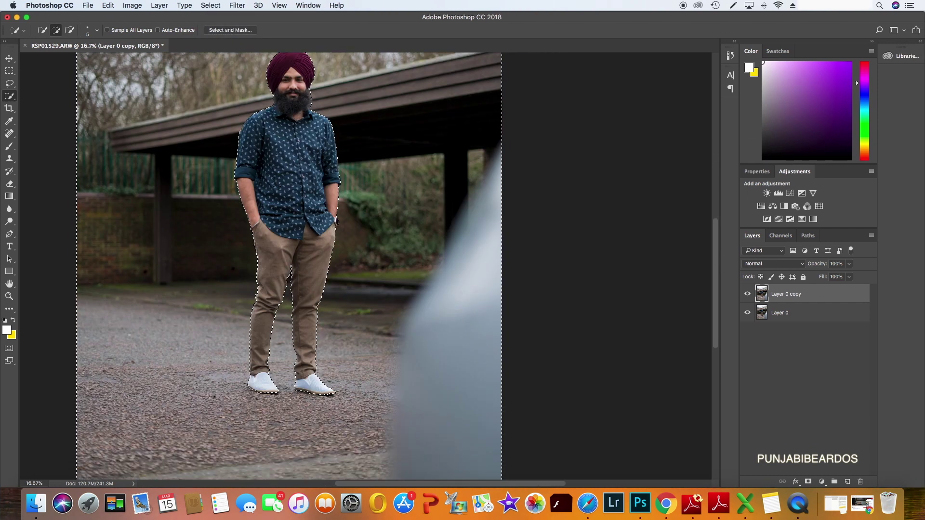
pyautogui.scroll(3, 296, 183)
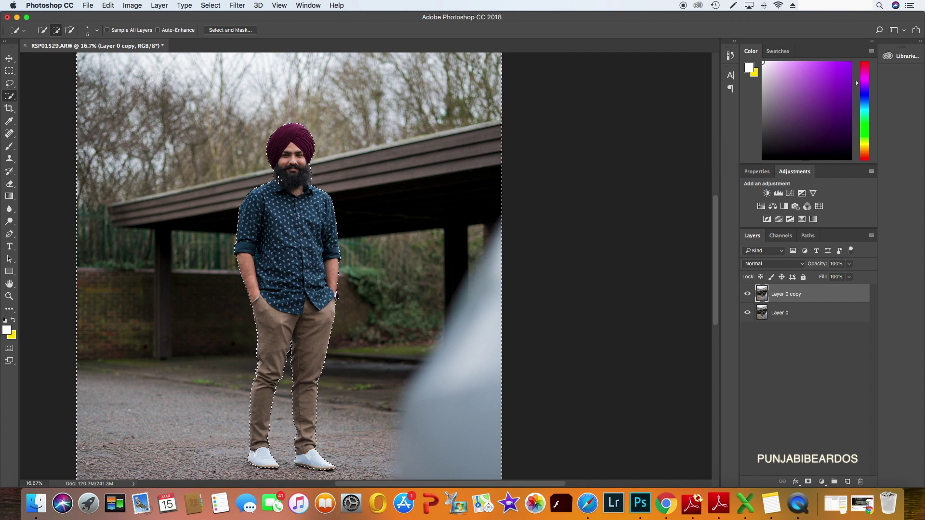
pyautogui.hscroll(-5, 195, 157)
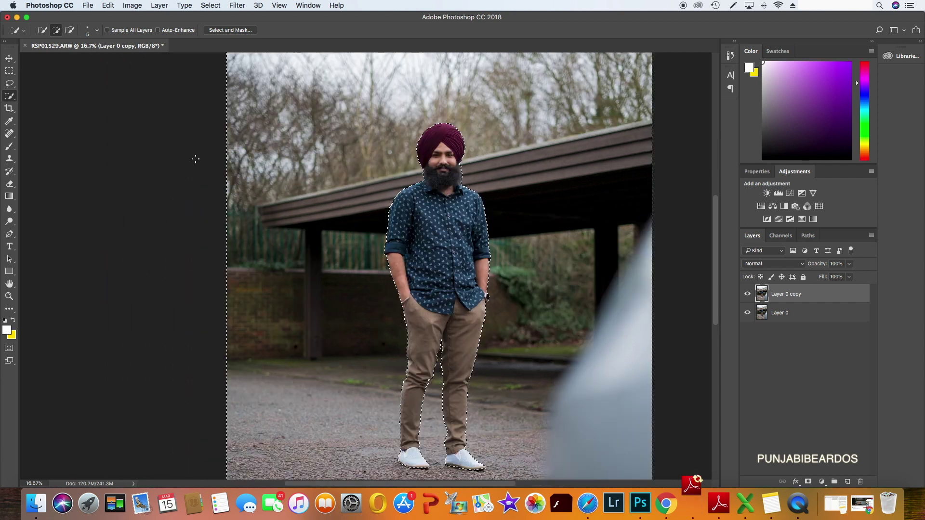
pyautogui.hscroll(1, 195, 157)
pyautogui.hscroll(1, 194, 158)
pyautogui.hscroll(2, 194, 158)
pyautogui.scroll(-1, 202, 161)
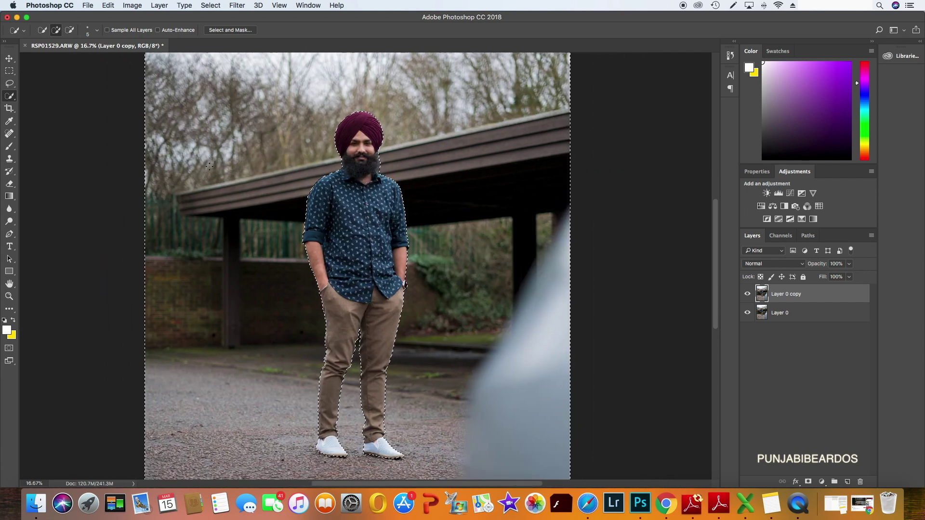
pyautogui.scroll(1, 213, 166)
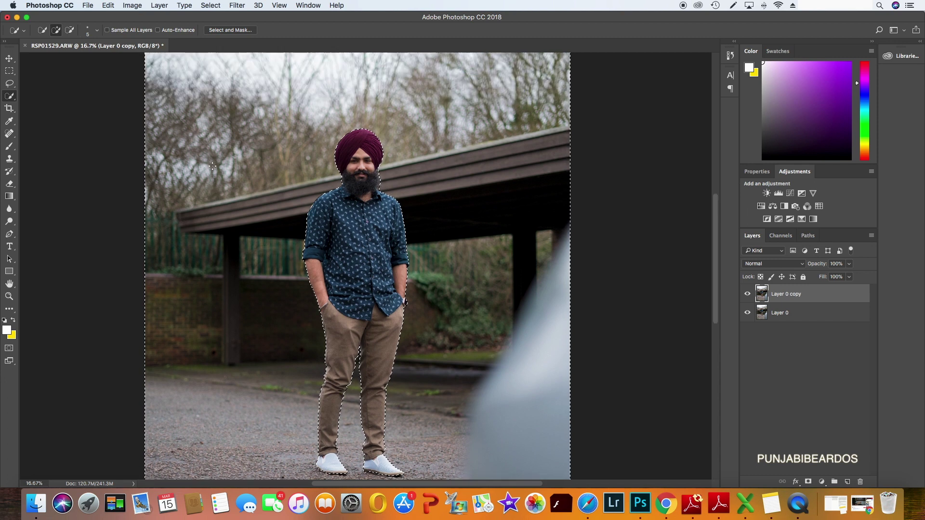
# Start a Tilt-Shift blur and drag its focus band down to the man's feet.
pyautogui.click(237, 6)
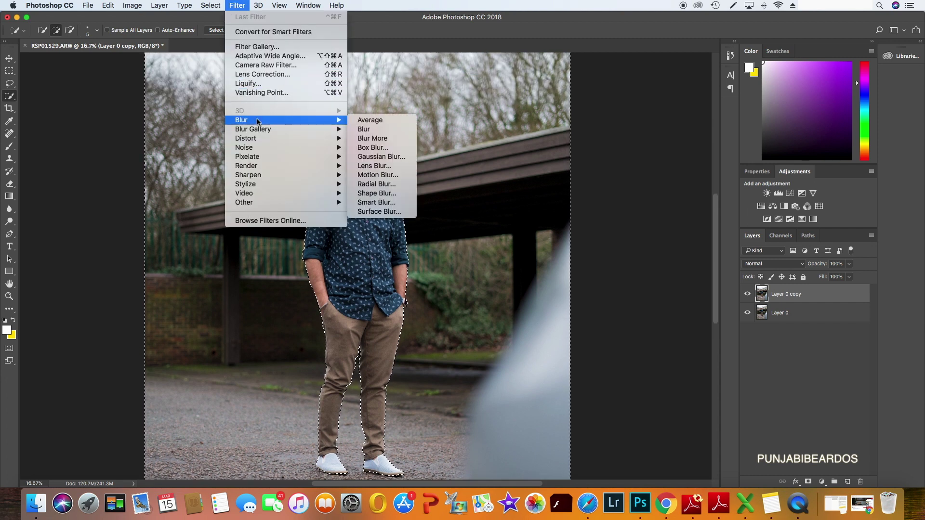
pyautogui.moveTo(253, 128)
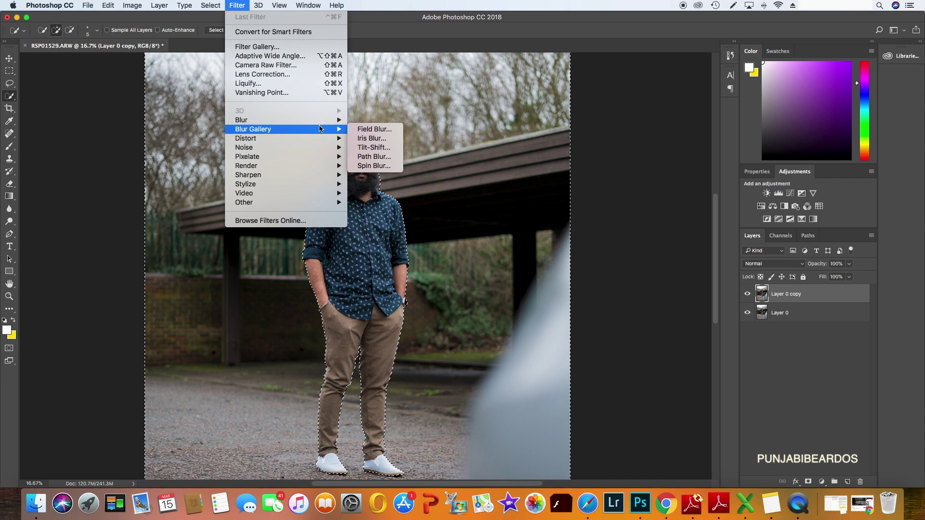
pyautogui.click(372, 145)
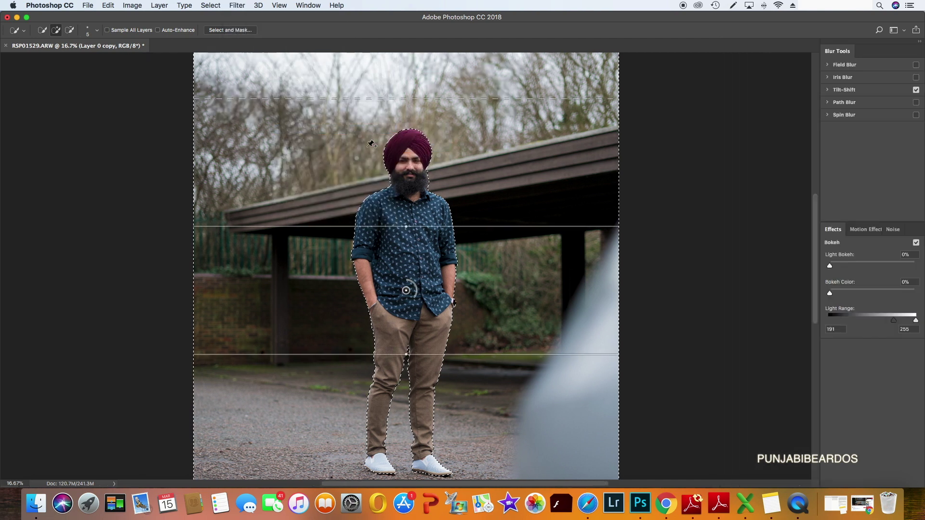
pyautogui.scroll(-3, 396, 164)
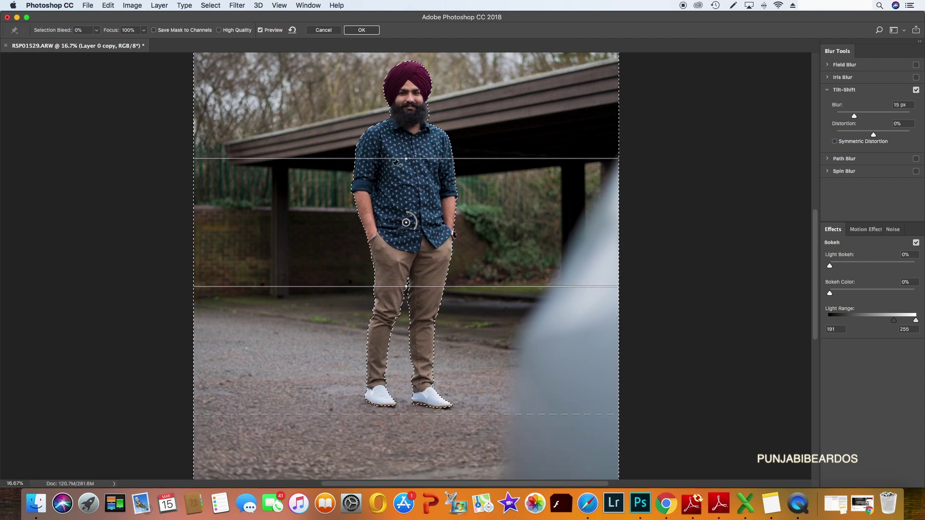
pyautogui.scroll(-2, 396, 164)
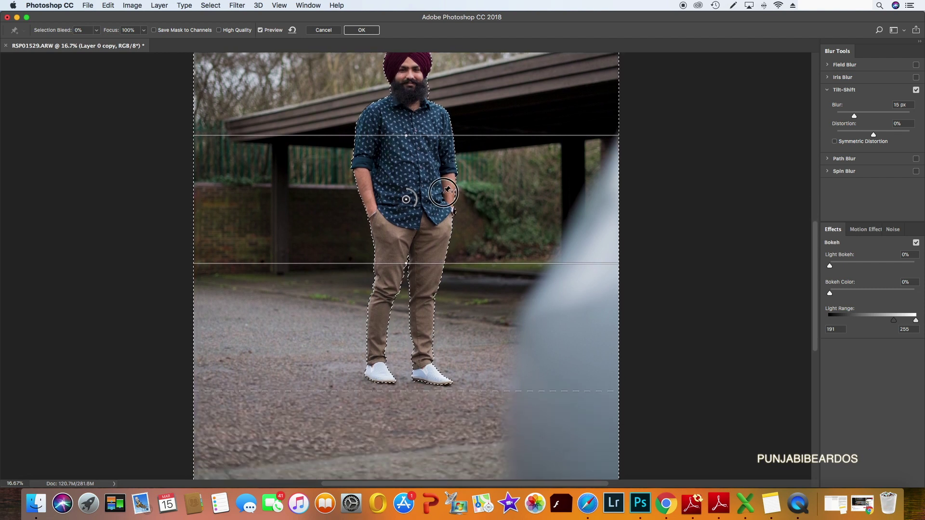
pyautogui.moveTo(406, 199)
pyautogui.mouseDown()
pyautogui.moveTo(410, 282)
pyautogui.moveTo(448, 351)
pyautogui.moveTo(447, 377)
pyautogui.mouseUp()
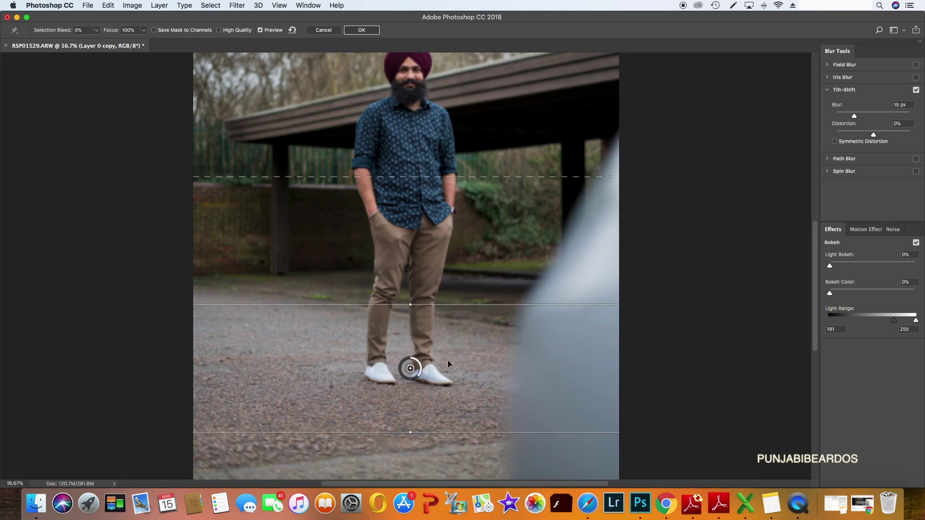
# Zoom out until the whole portrait fits in the Blur Gallery view.
pyautogui.scroll(-2, 417, 232)
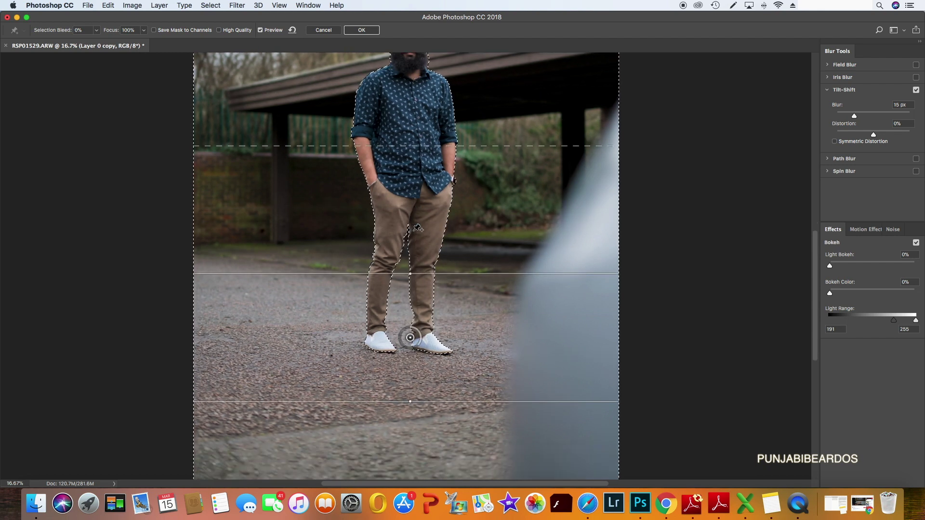
pyautogui.scroll(-4, 417, 227)
pyautogui.scroll(1, 417, 183)
pyautogui.scroll(1, 417, 182)
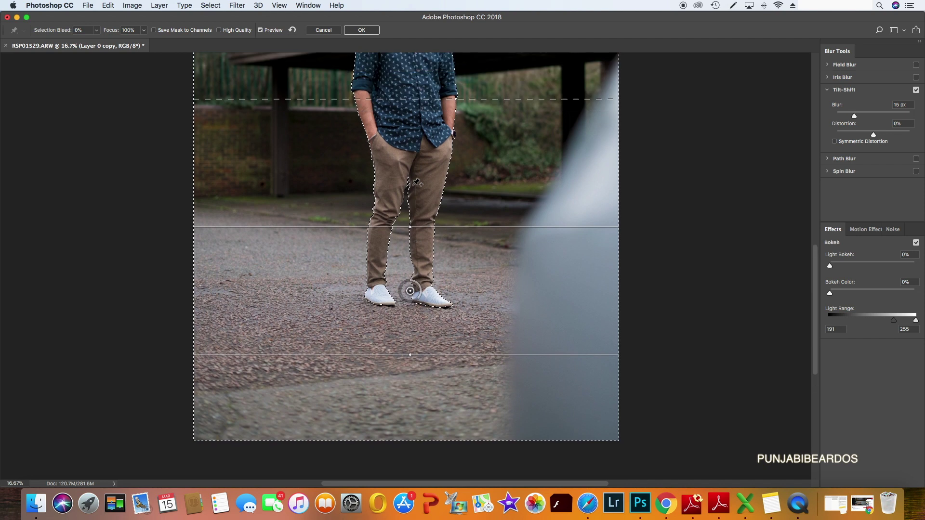
pyautogui.press('super+minus')
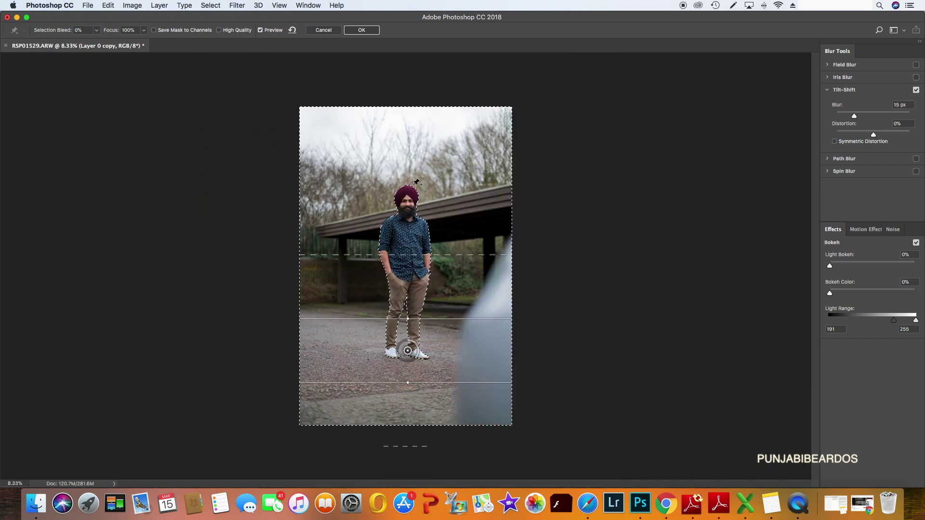
pyautogui.press('super+plus')
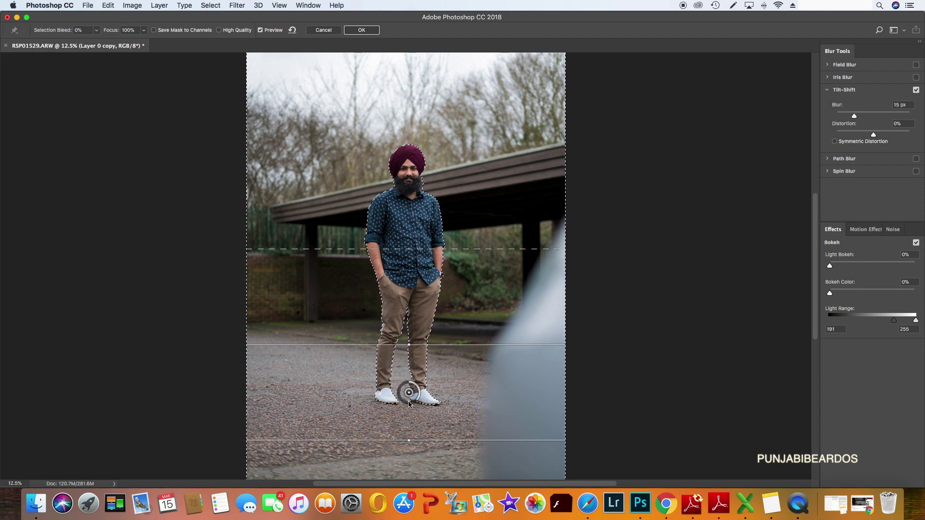
# Strengthen the blur, lower the focus band toward the feet, and reposition the transition lines.
pyautogui.moveTo(422, 399); pyautogui.dragTo(402, 391)
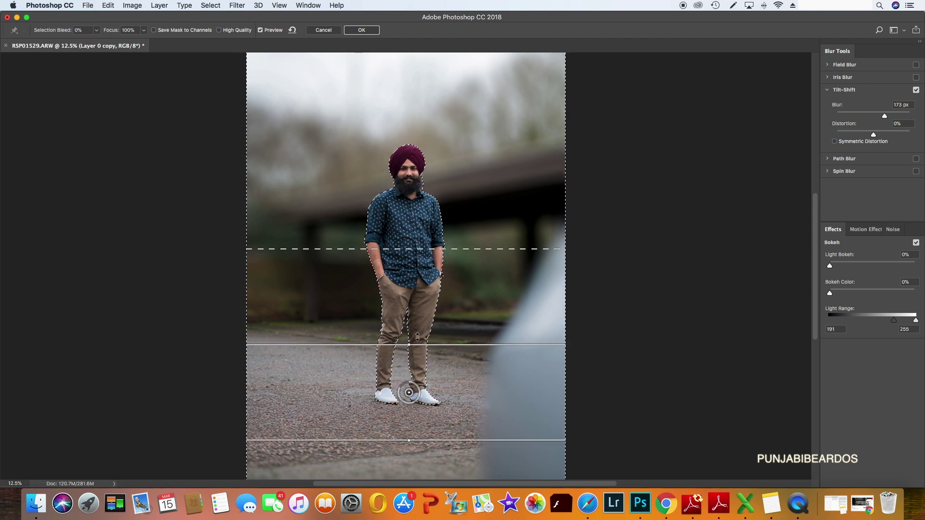
pyautogui.scroll(2, 433, 289)
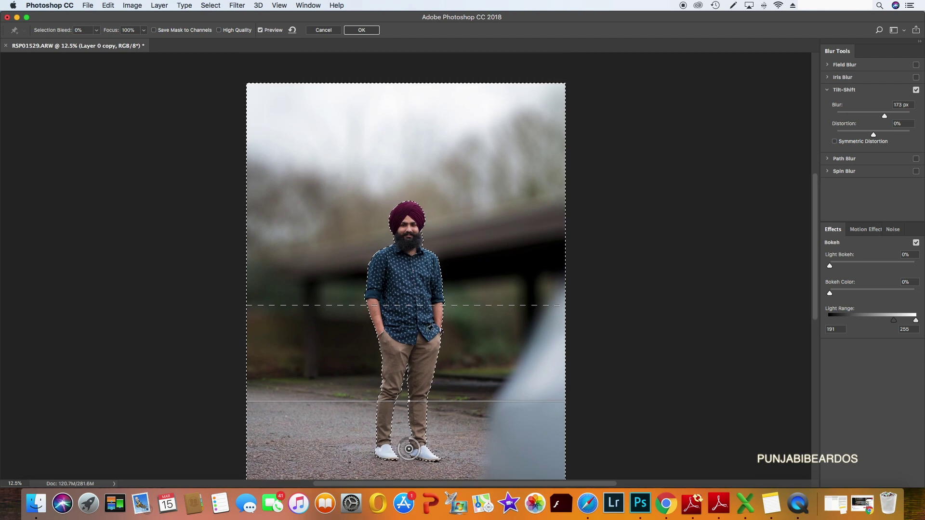
pyautogui.scroll(-6, 434, 289)
pyautogui.moveTo(440, 279); pyautogui.dragTo(441, 344)
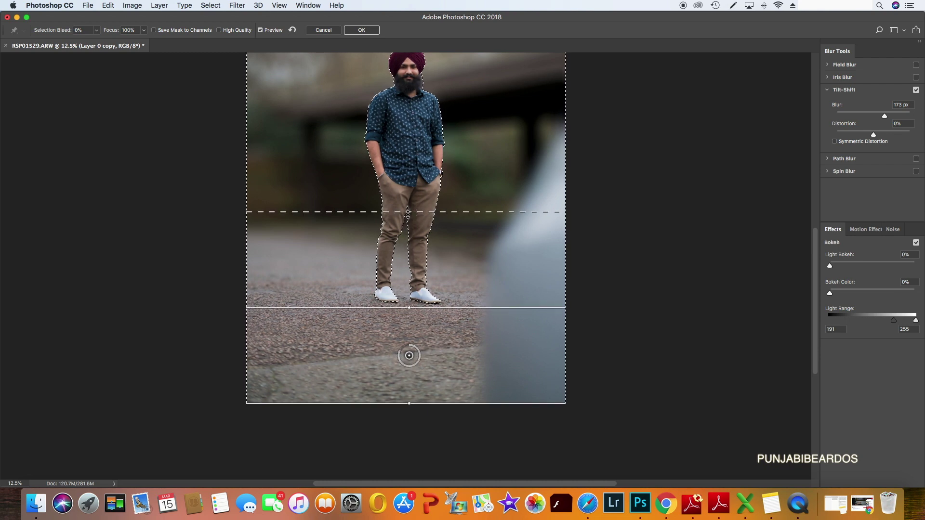
pyautogui.moveTo(410, 211); pyautogui.dragTo(410, 186)
pyautogui.moveTo(408, 187); pyautogui.dragTo(409, 148)
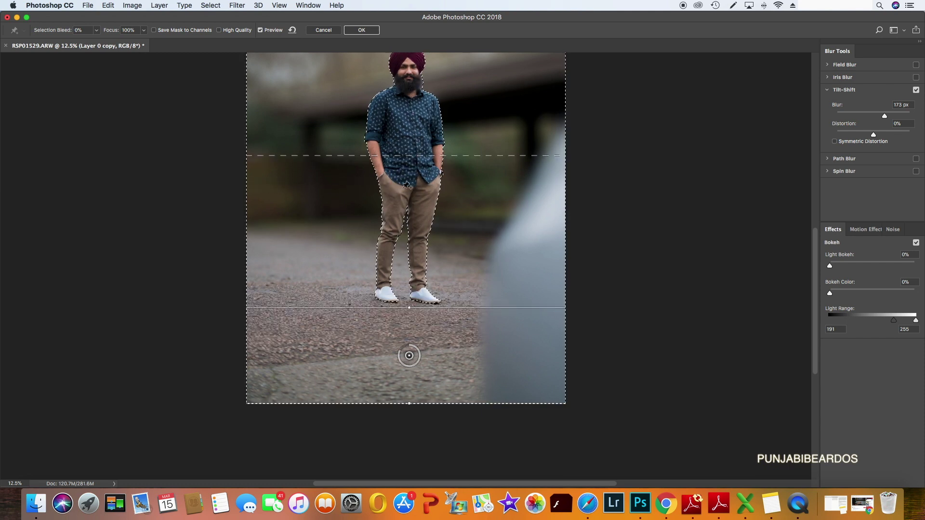
pyautogui.moveTo(421, 307); pyautogui.dragTo(418, 278)
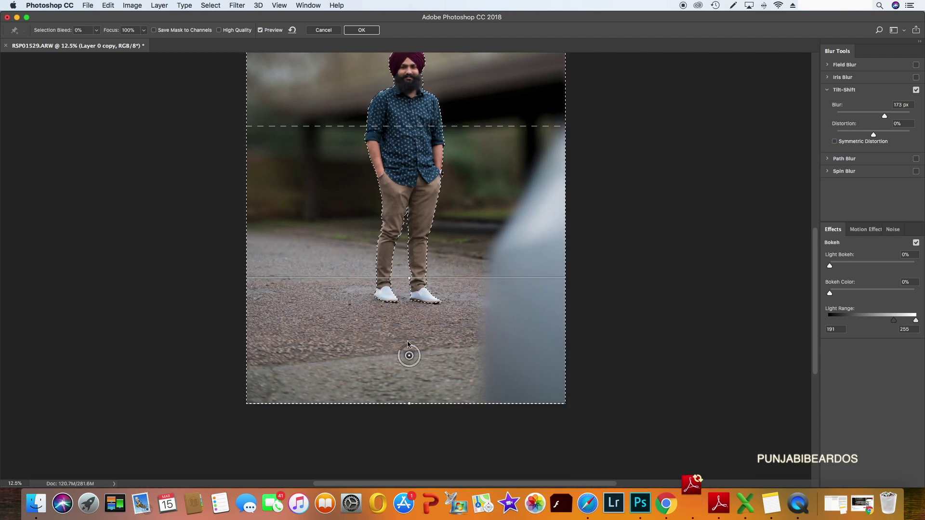
# Set the Tilt-Shift blur amount to 56 px.
pyautogui.moveTo(407, 362); pyautogui.dragTo(403, 364)
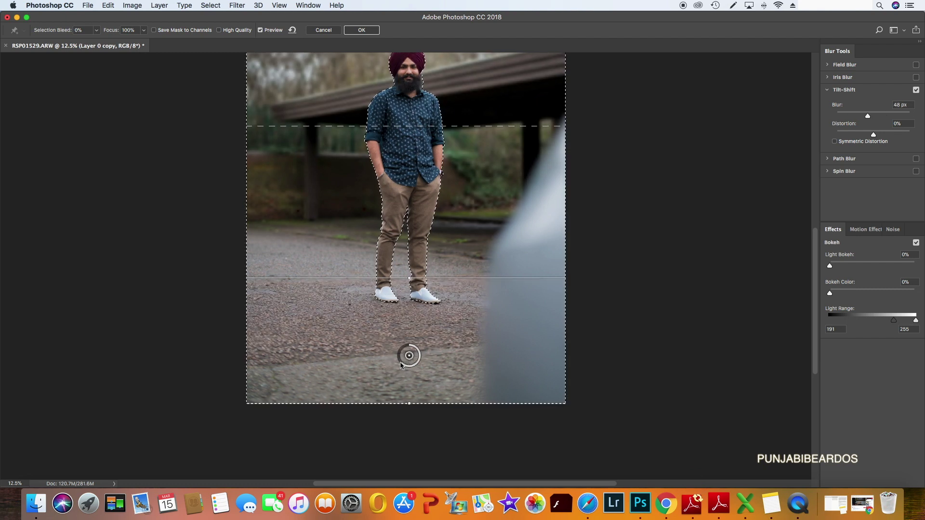
pyautogui.moveTo(403, 364); pyautogui.dragTo(417, 360)
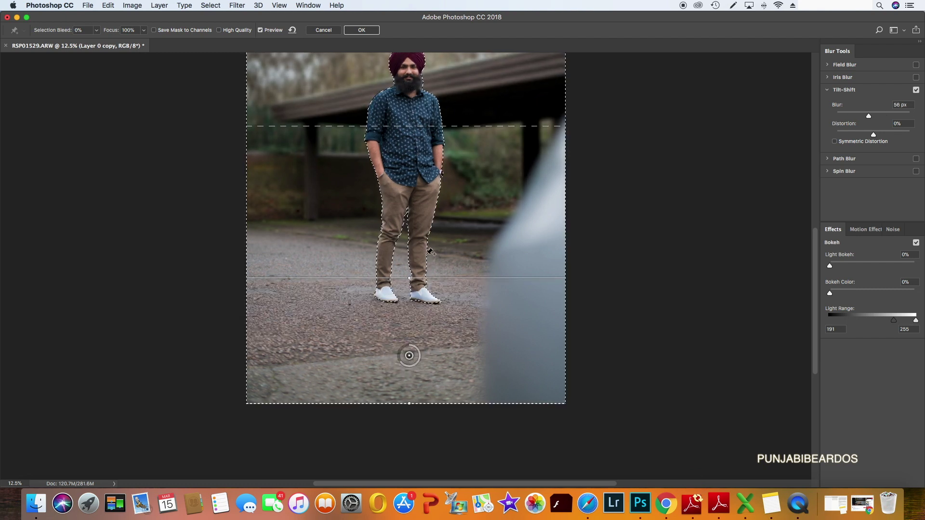
pyautogui.scroll(2, 436, 313)
pyautogui.scroll(4, 432, 269)
pyautogui.scroll(-2, 430, 251)
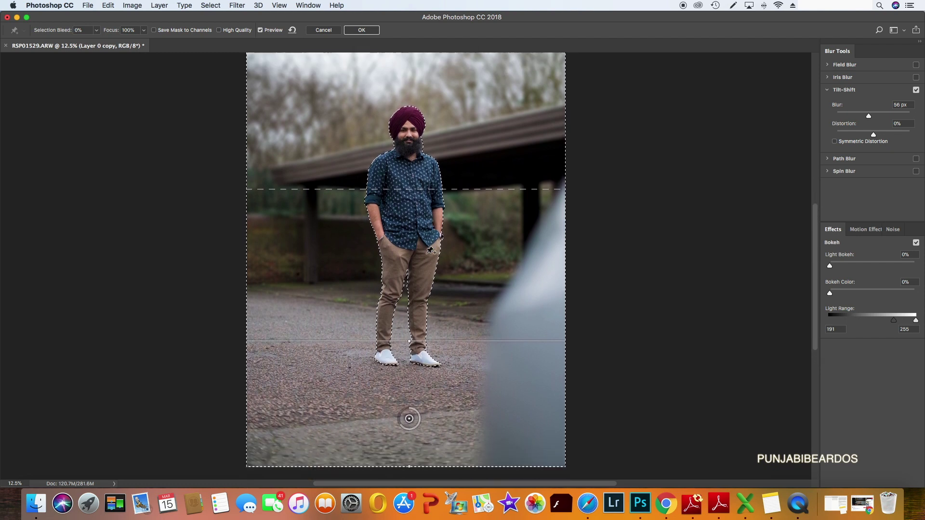
pyautogui.scroll(-4, 430, 251)
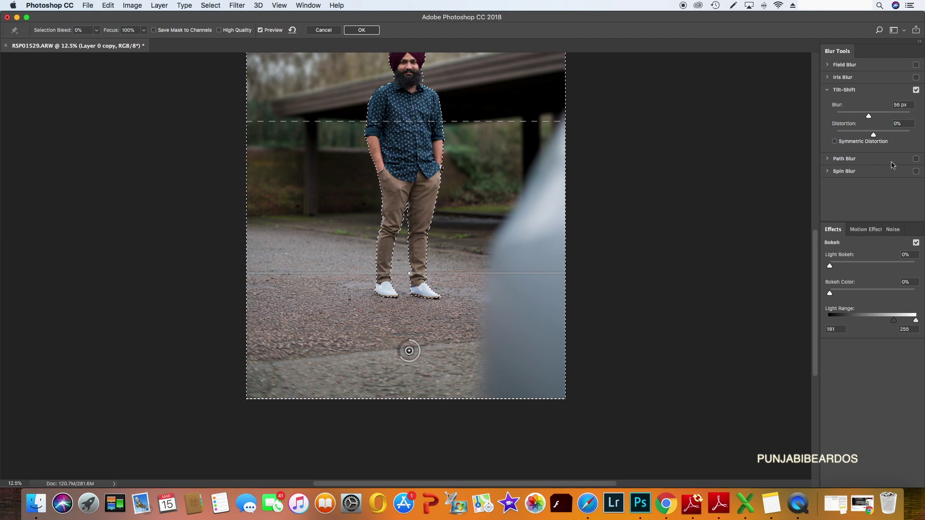
pyautogui.moveTo(869, 117)
pyautogui.mouseDown()
pyautogui.moveTo(900, 117)
pyautogui.moveTo(869, 119)
pyautogui.mouseUp()
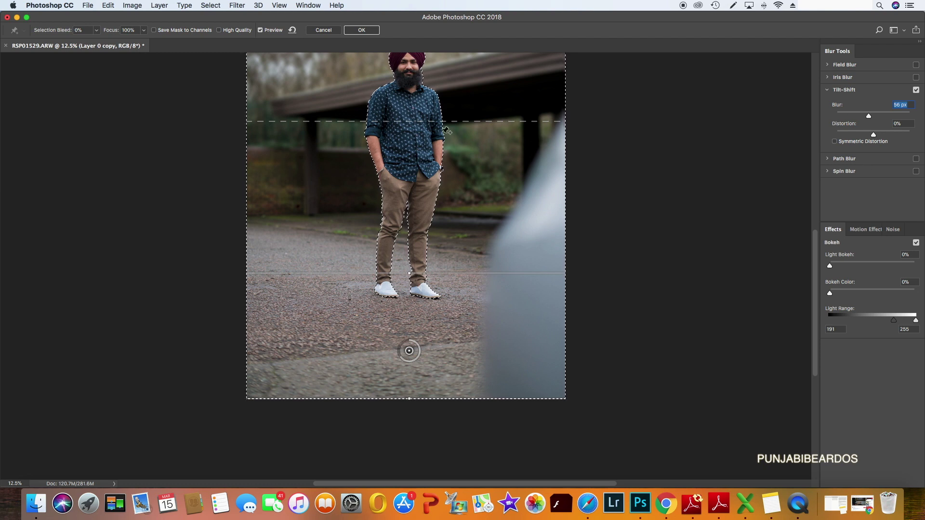
pyautogui.scroll(5, 447, 130)
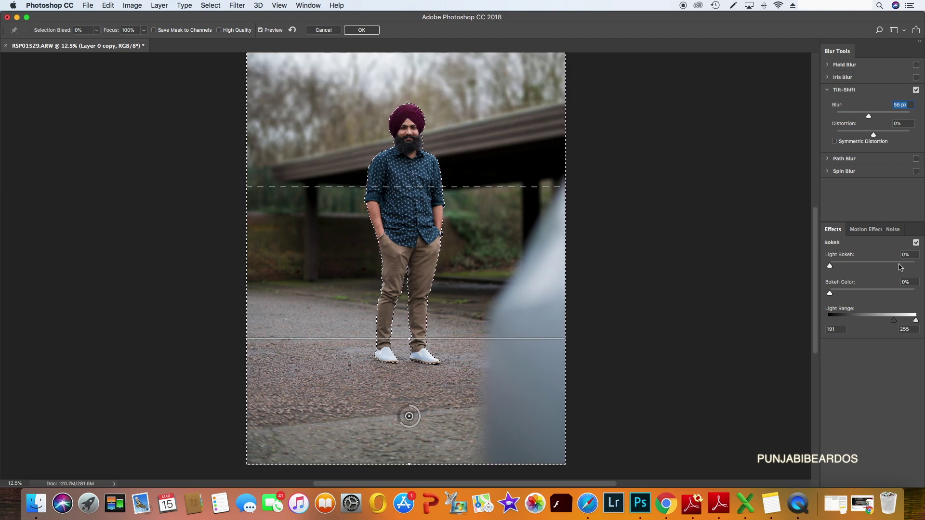
# Confirm the 56 px Tilt-Shift blur with OK so it renders onto Layer 0 copy.
pyautogui.click(361, 30)
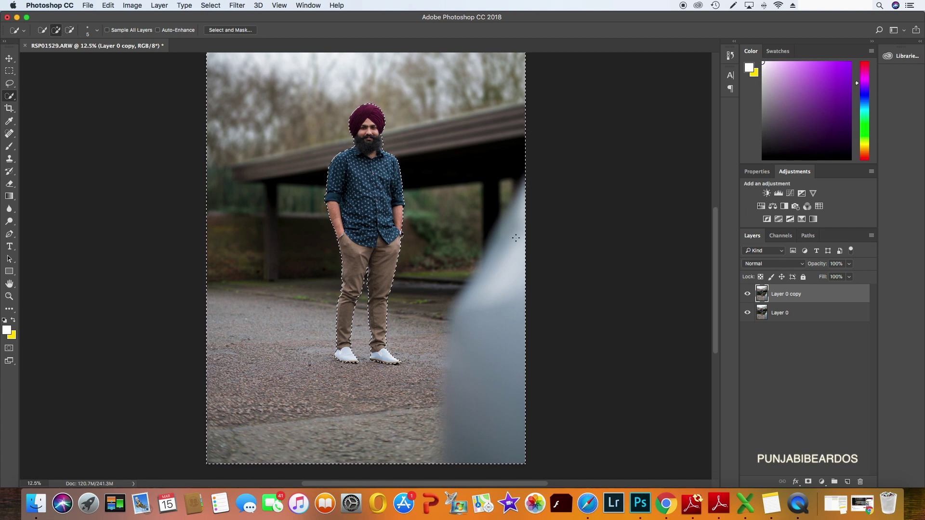
# Deselect the man with Select > Deselect and review the blurred result.
pyautogui.click(236, 7)
pyautogui.moveTo(210, 4)
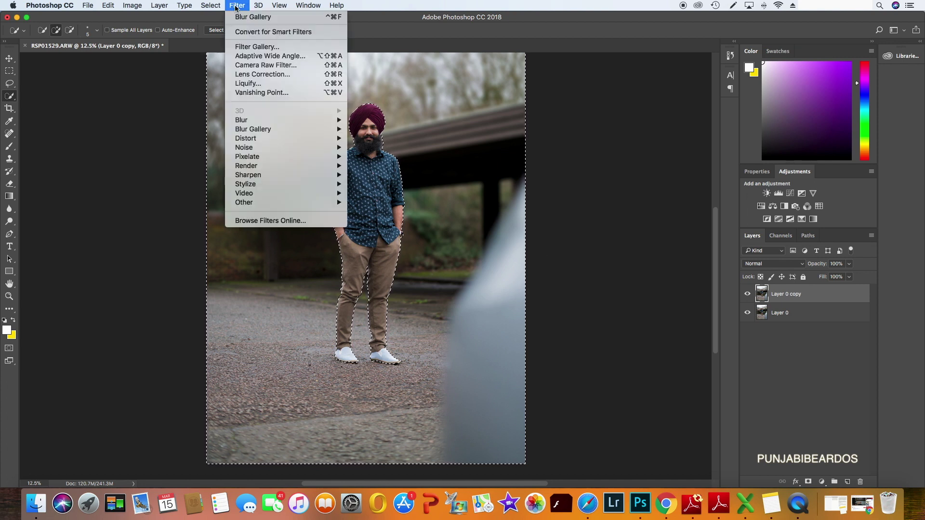
pyautogui.click(220, 26)
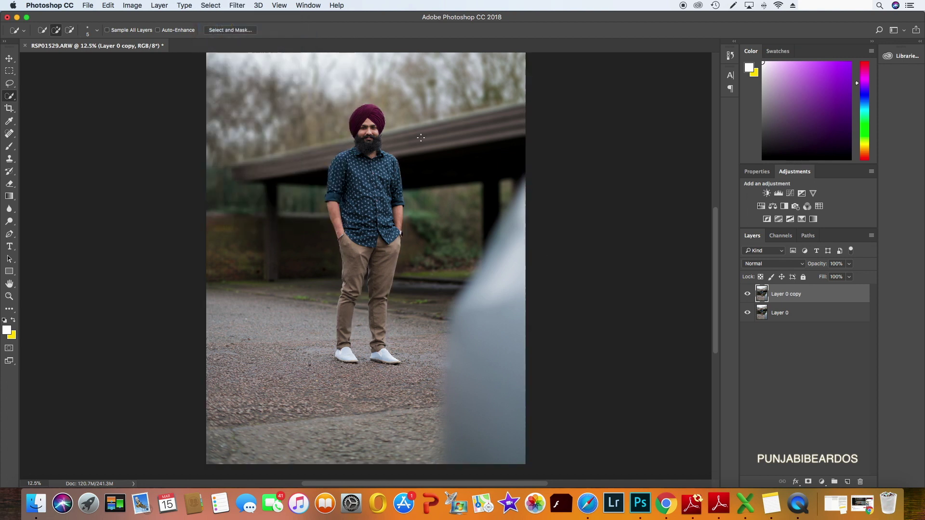
pyautogui.scroll(2, 453, 182)
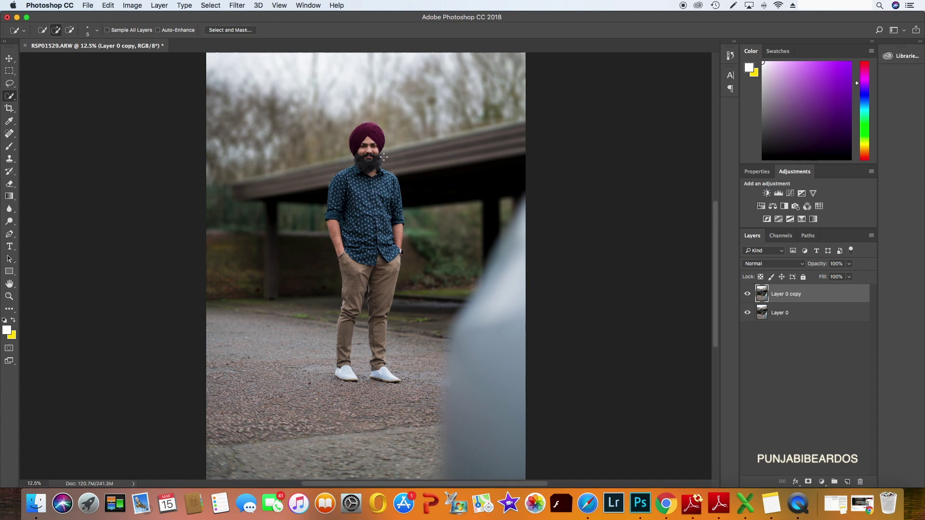
pyautogui.scroll(2, 387, 156)
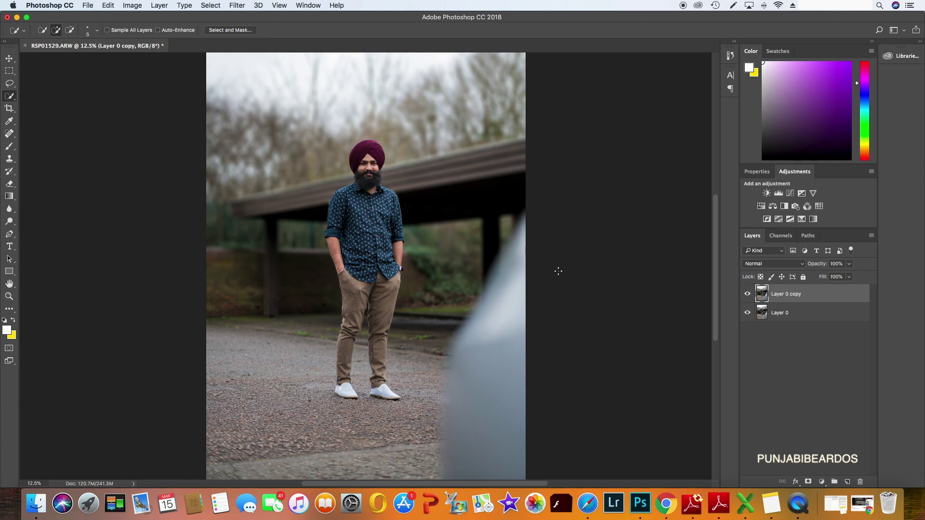
pyautogui.click(747, 296)
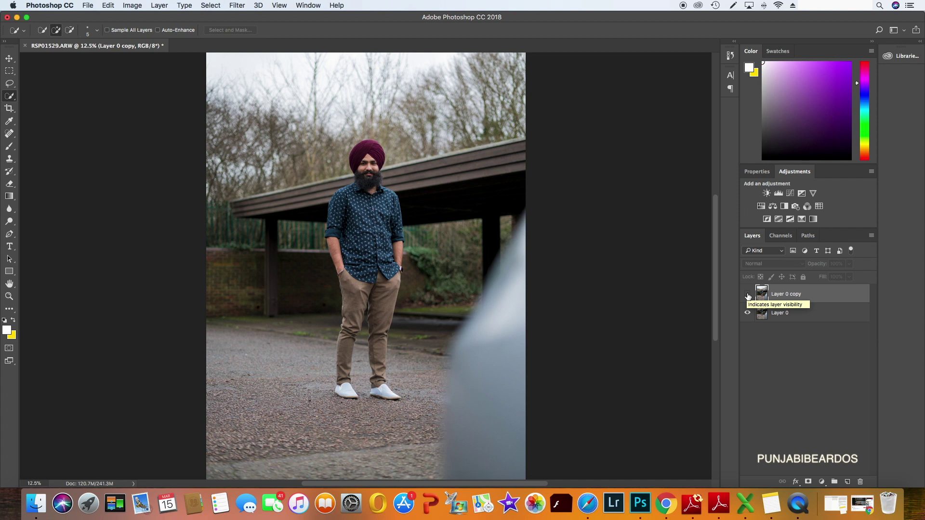
pyautogui.click(748, 296)
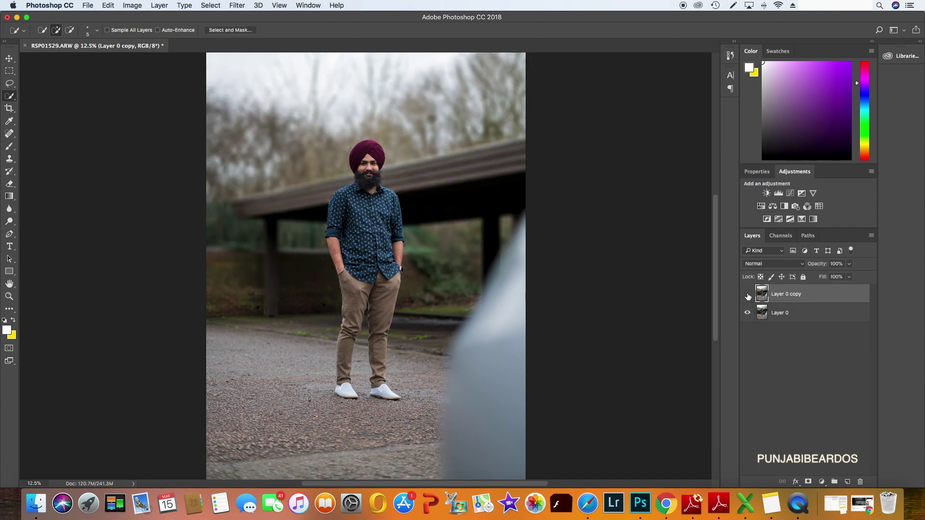
pyautogui.click(747, 296)
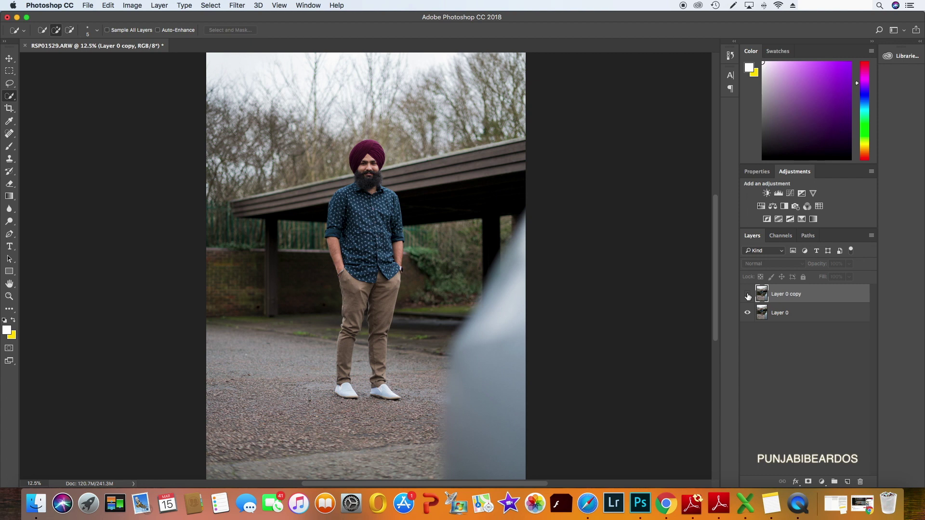
pyautogui.click(748, 296)
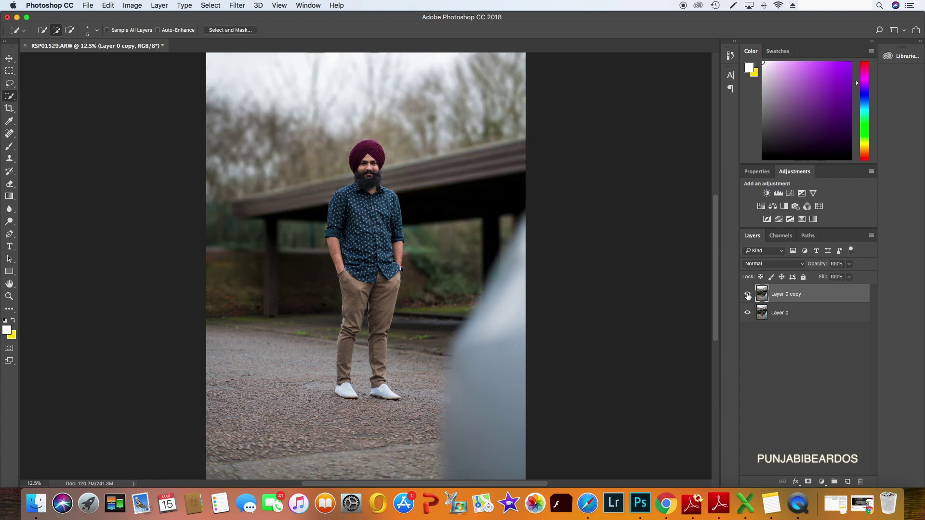